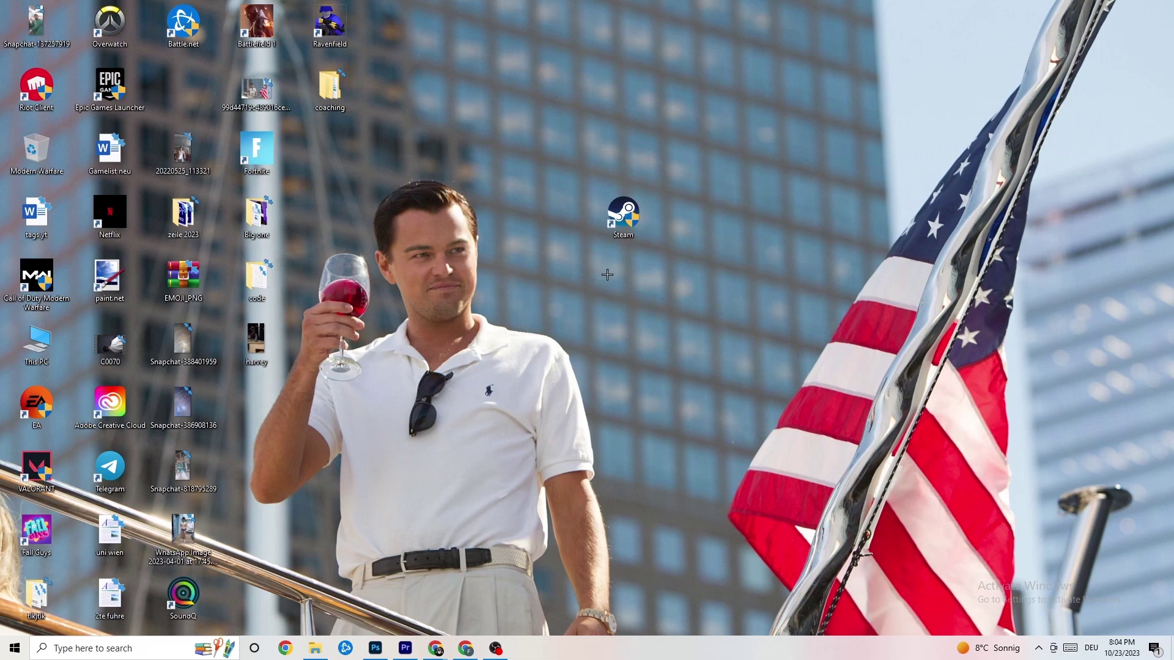
Review the Steam desktop shortcut's compatibility settings, including the list of Windows versions for compatibility mode, and accept them.
left_click_drag(621, 228, 547, 265)
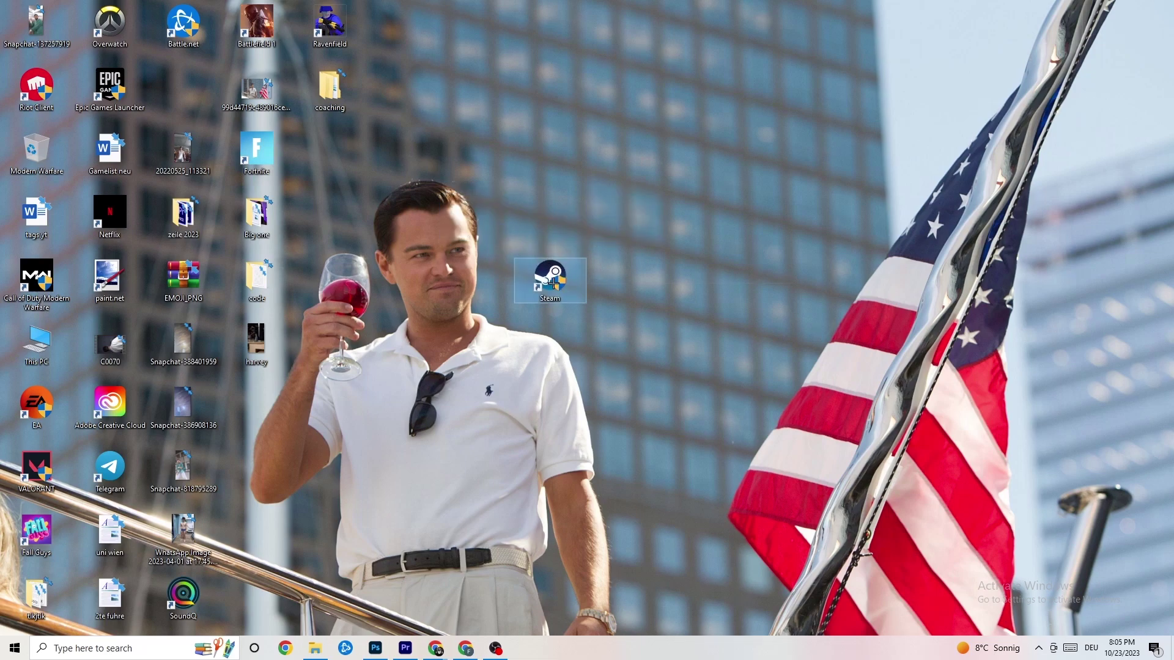
right_click(554, 282)
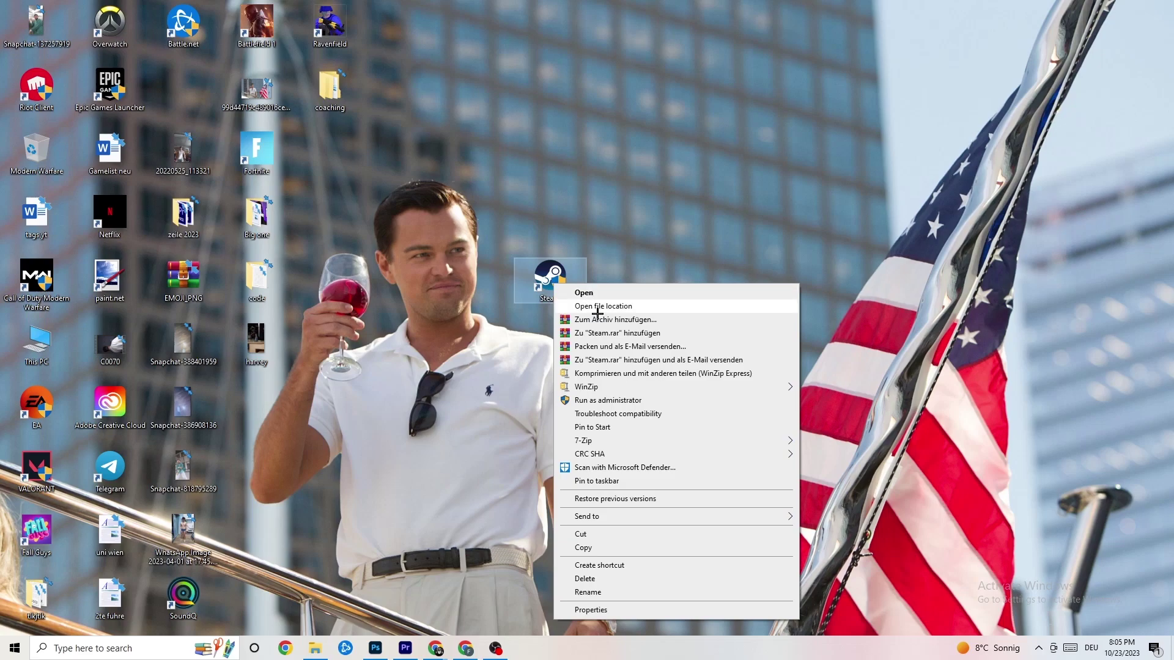
left_click(627, 610)
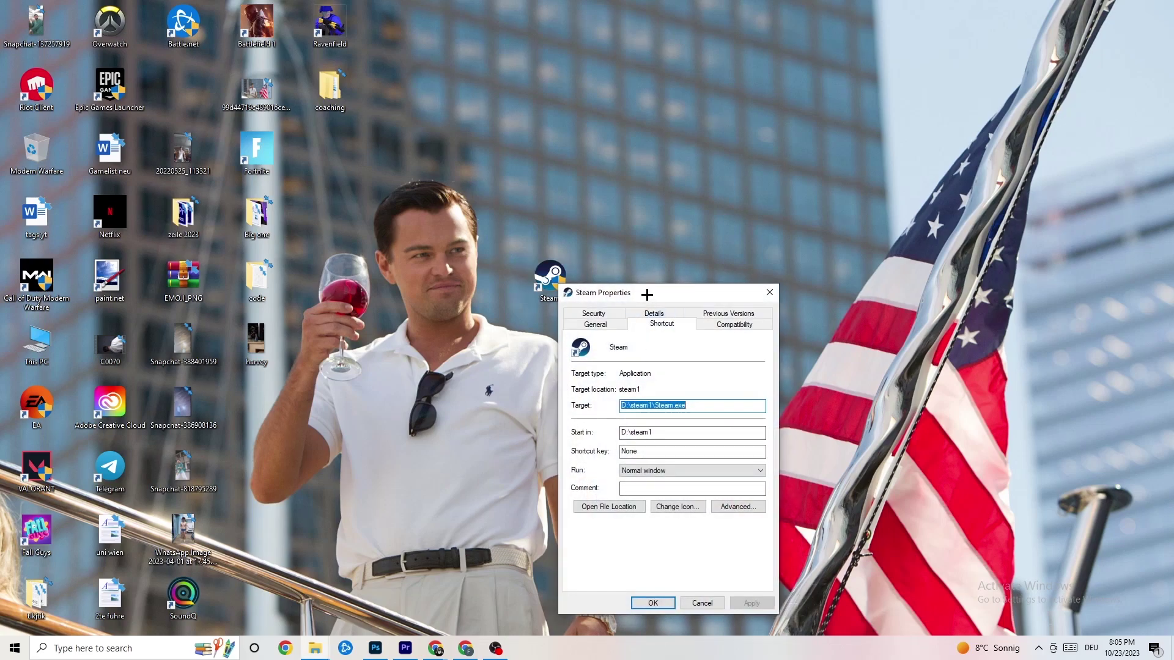
left_click_drag(644, 291, 551, 163)
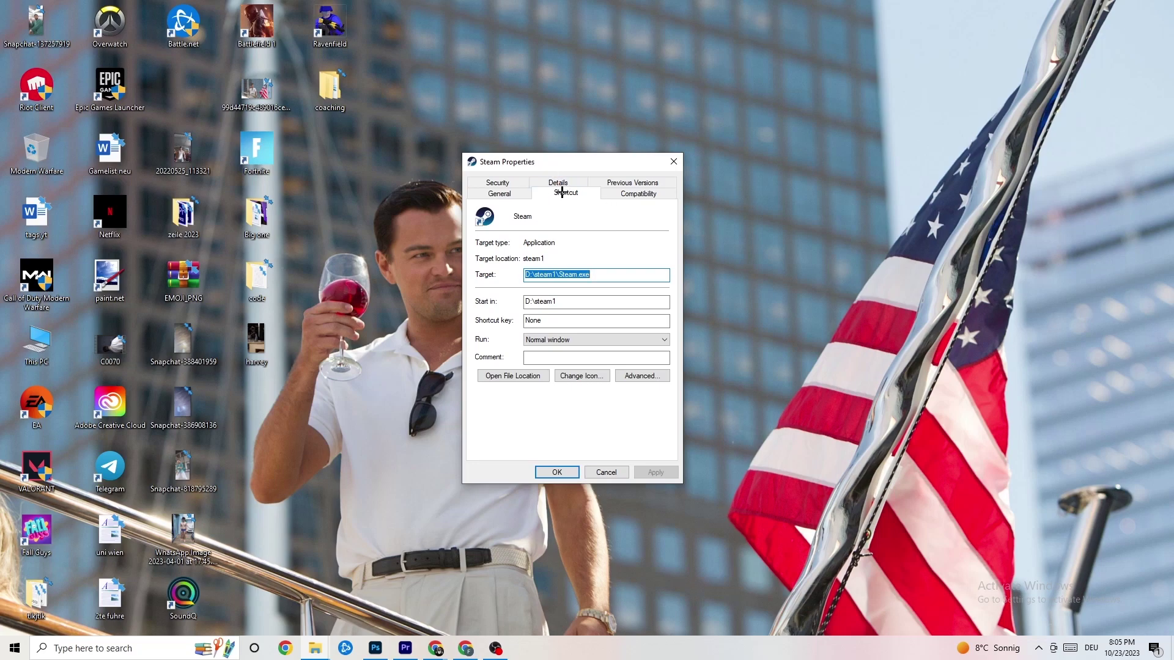
left_click(633, 194)
left_click_drag(592, 165, 568, 86)
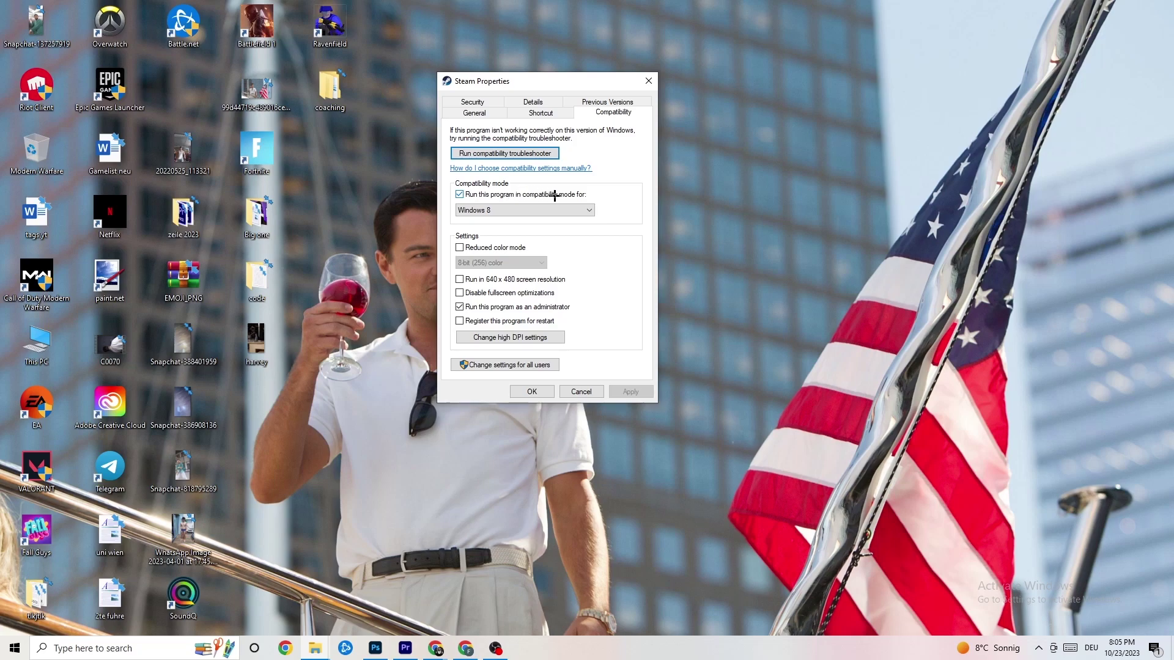
left_click(585, 208)
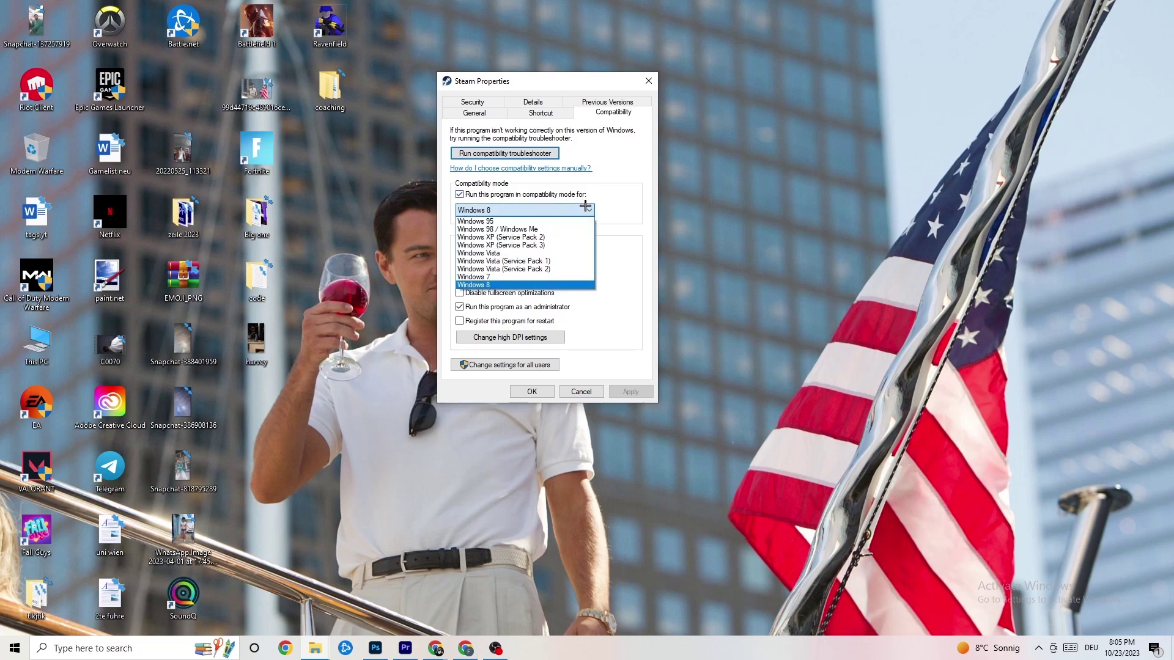
left_click(612, 198)
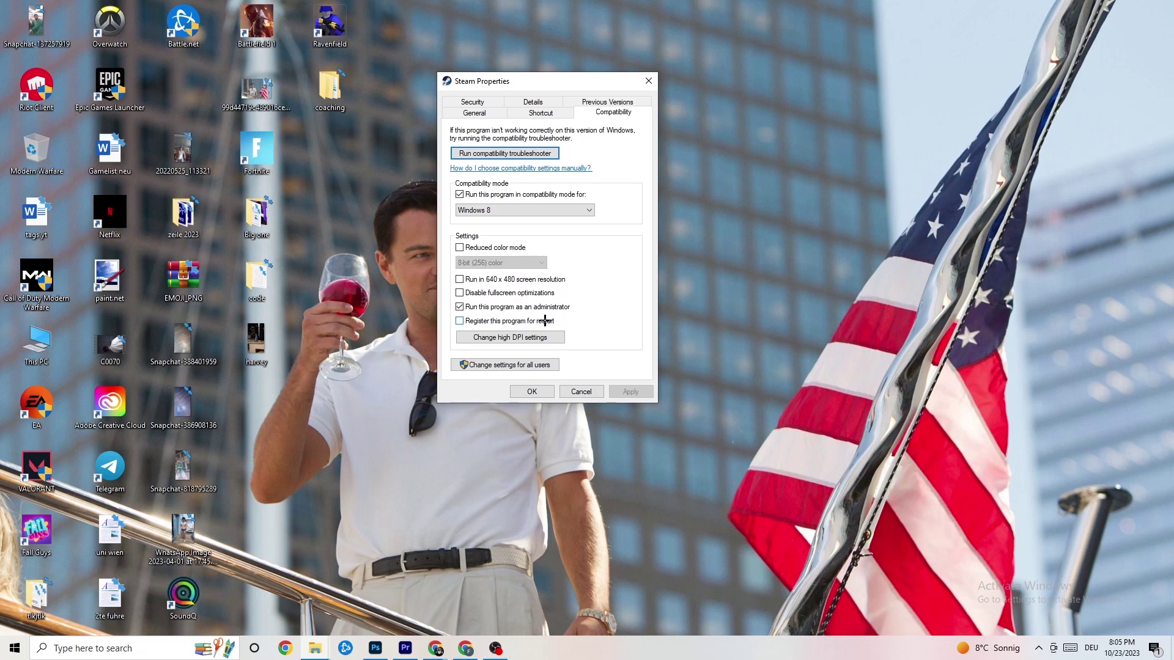
left_click(534, 391)
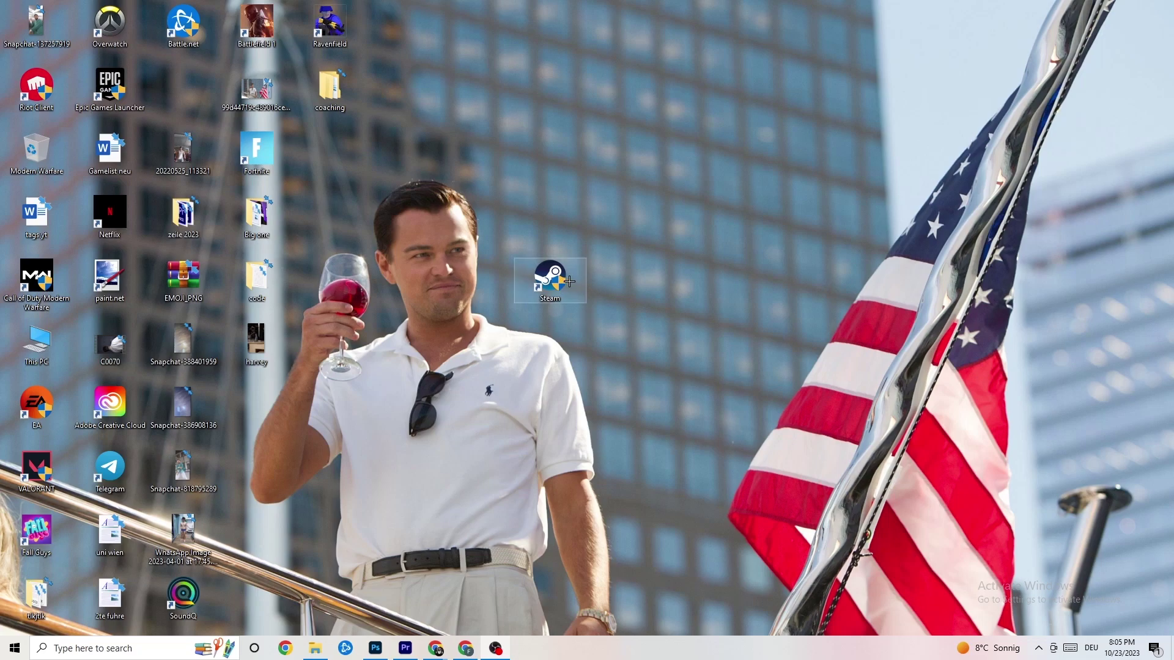
Reopen the Steam shortcut's properties to check the compatibility options, and close them without editing.
left_click_drag(563, 275, 538, 174)
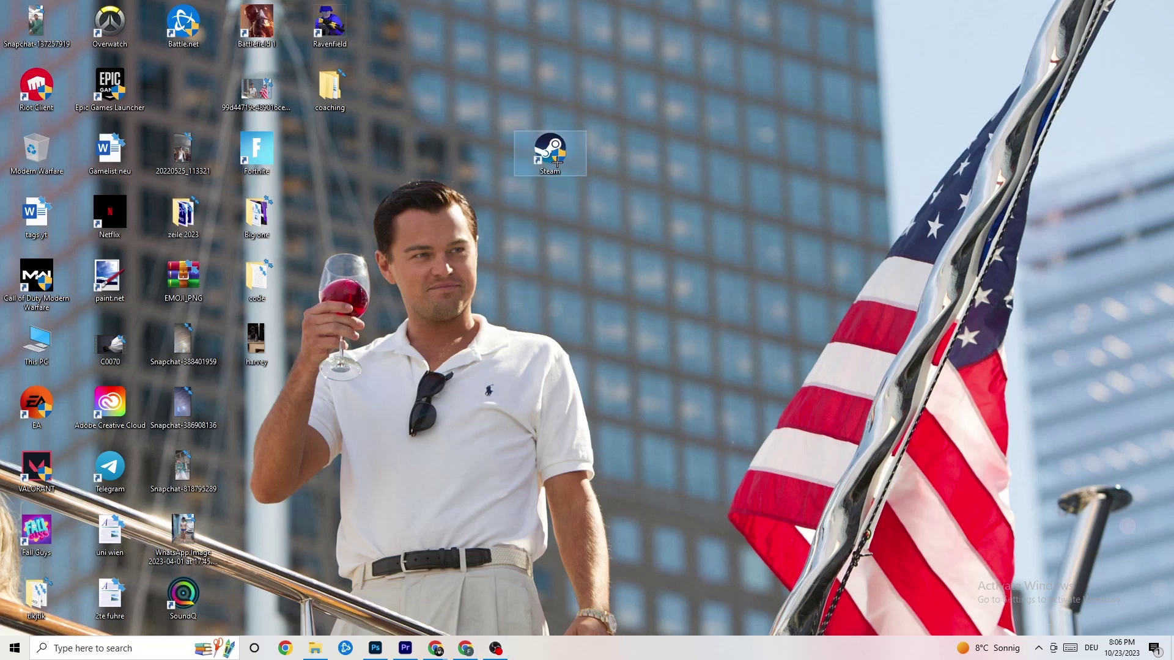
left_click_drag(550, 149, 544, 195)
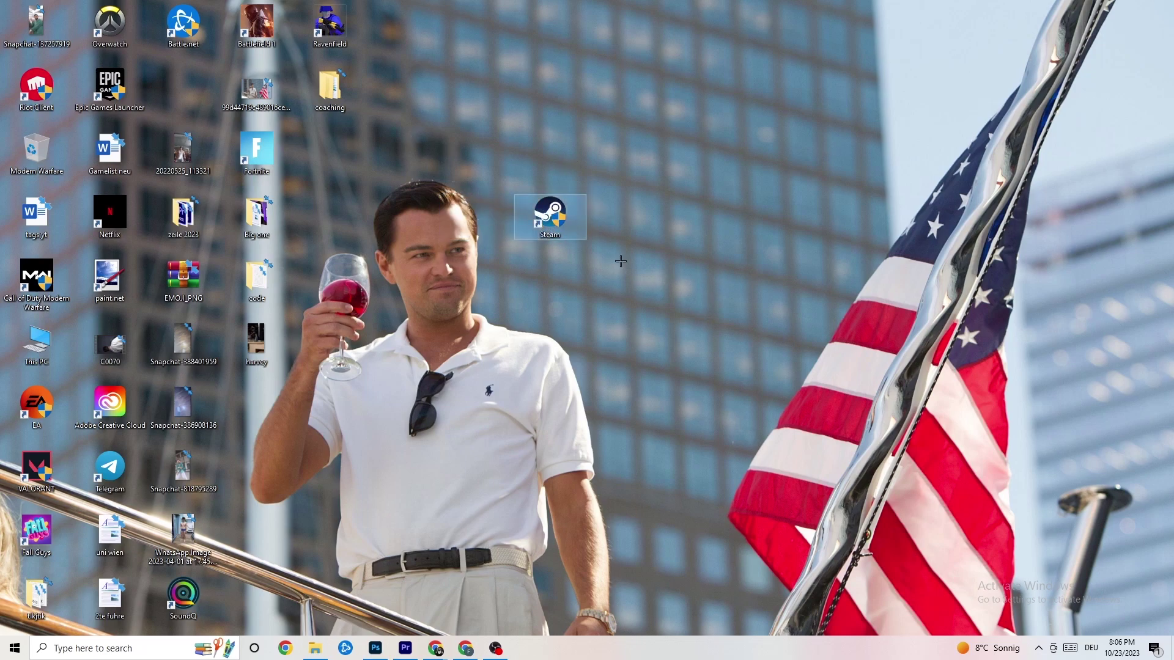
right_click(547, 231)
left_click(613, 550)
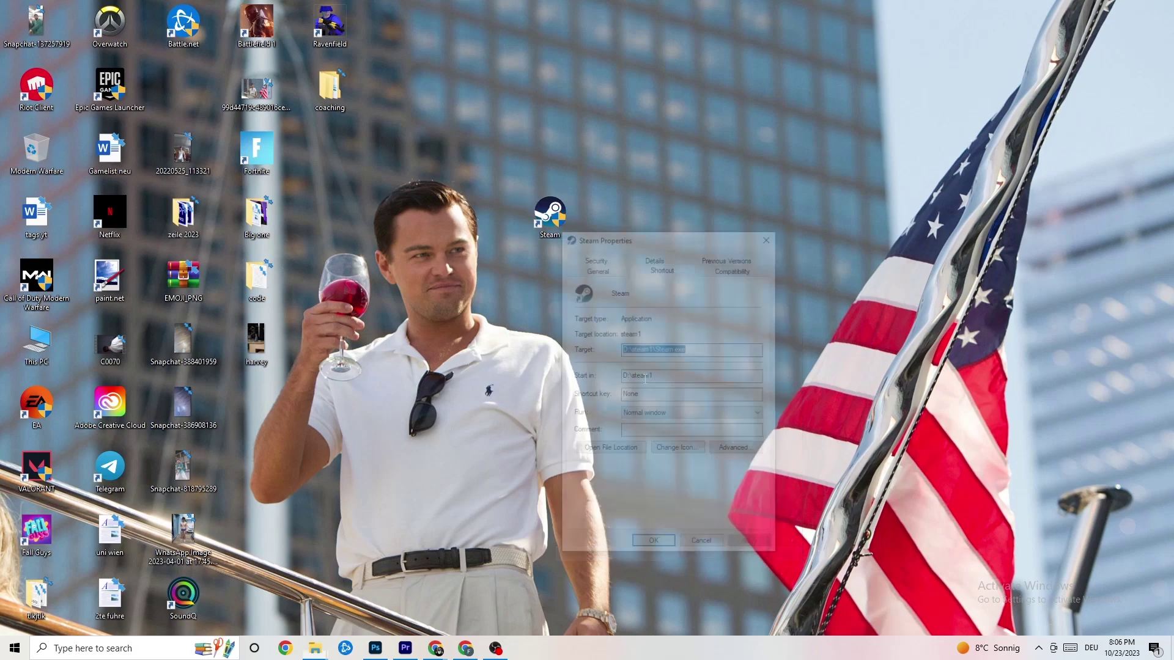
left_click(735, 267)
left_click(770, 236)
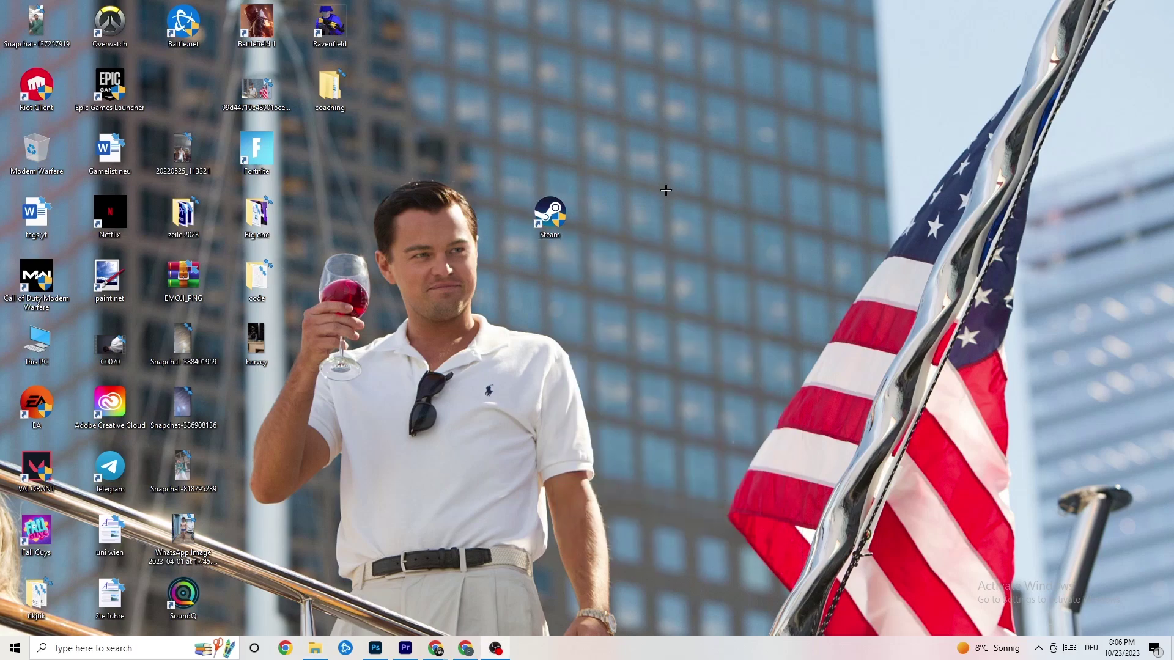
Move the Steam shortcut into the gap below Battle.net in the desktop icon grid and deselect it.
left_click_drag(550, 213, 183, 88)
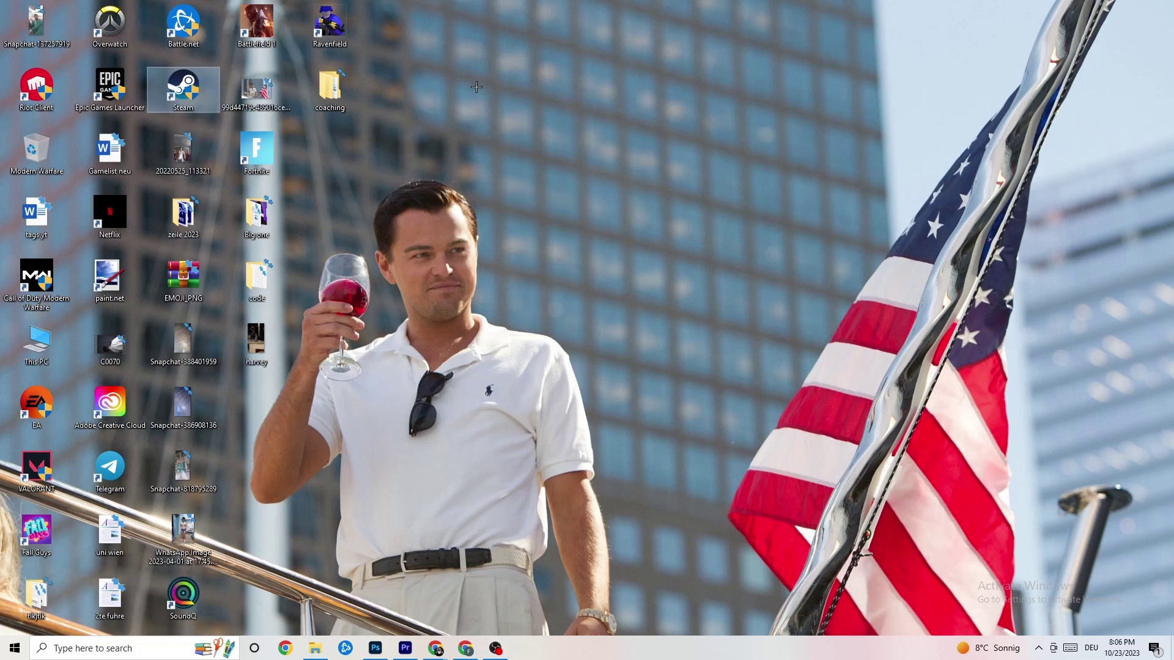
left_click(570, 119)
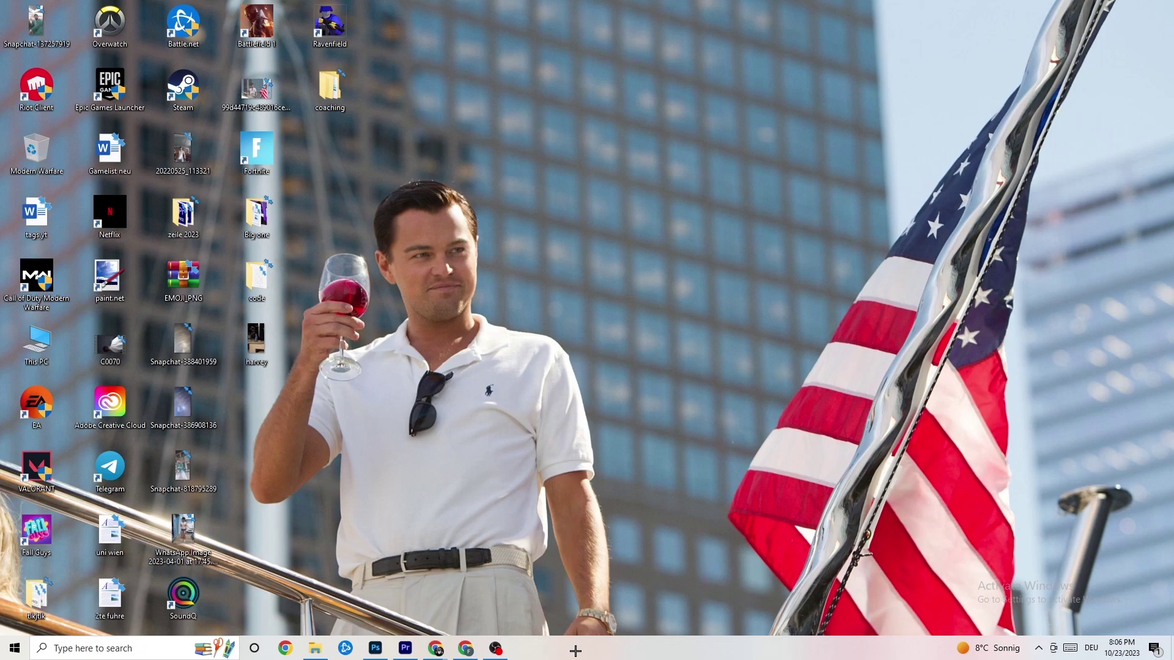
Open Task Manager and maximize its window.
right_click(541, 654)
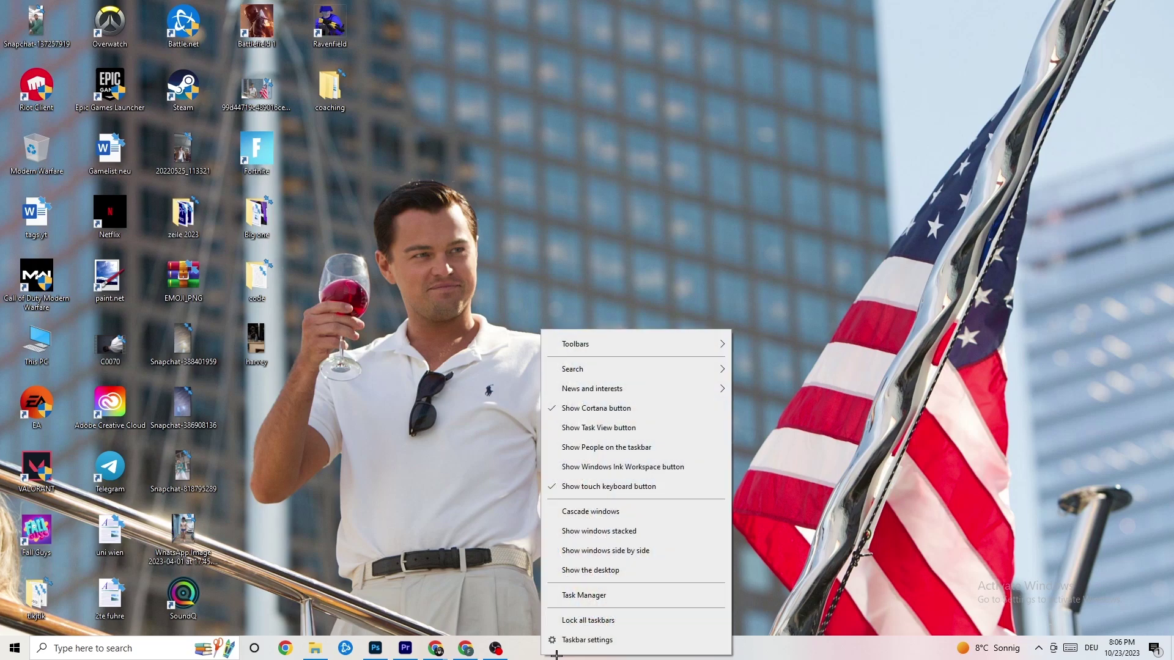
left_click(600, 596)
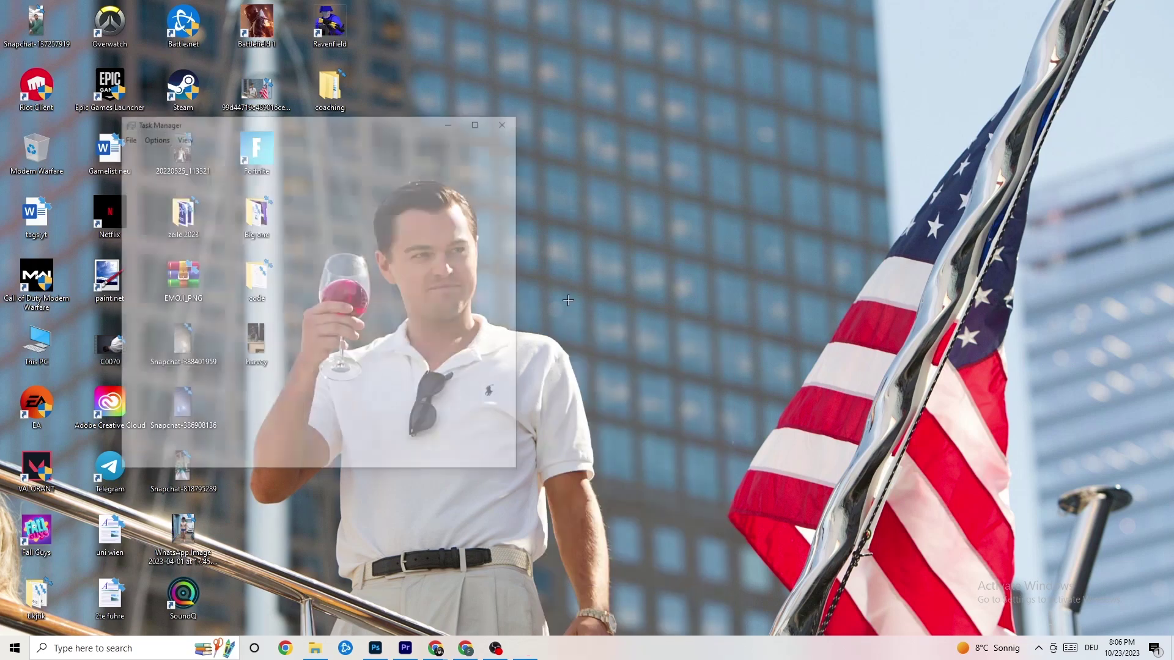
double_click(471, 117)
left_click_drag(501, 9, 506, 53)
left_click(667, 57)
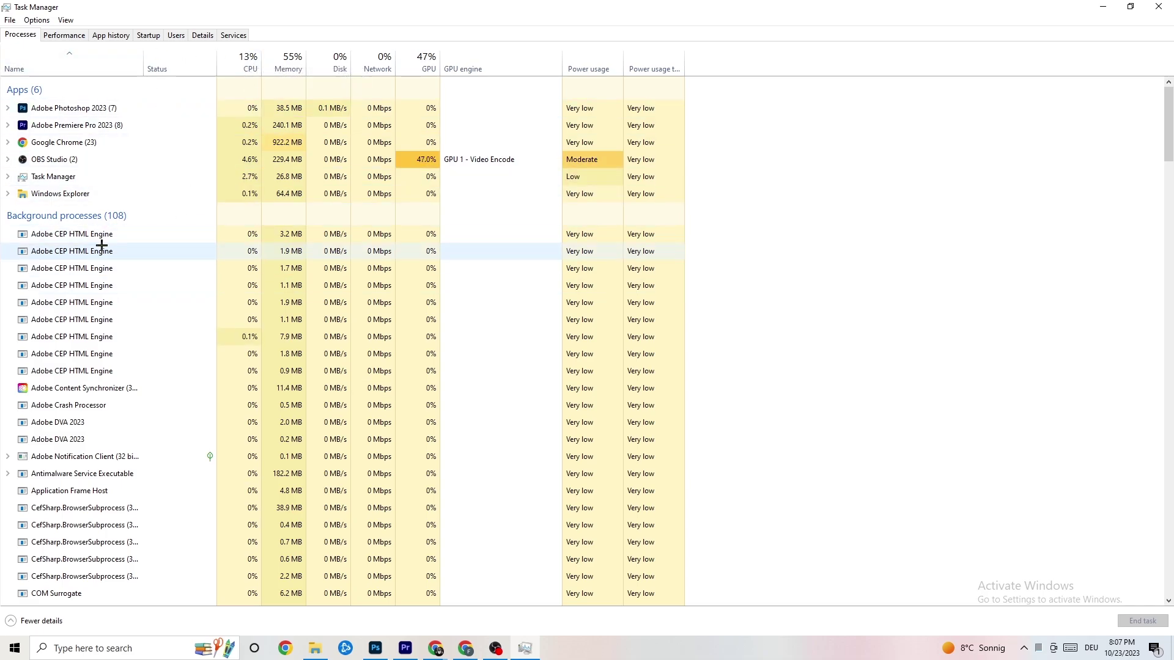
Look through the running processes and end the Adobe Photoshop 2023 task.
scroll(154, 338, "down", 13)
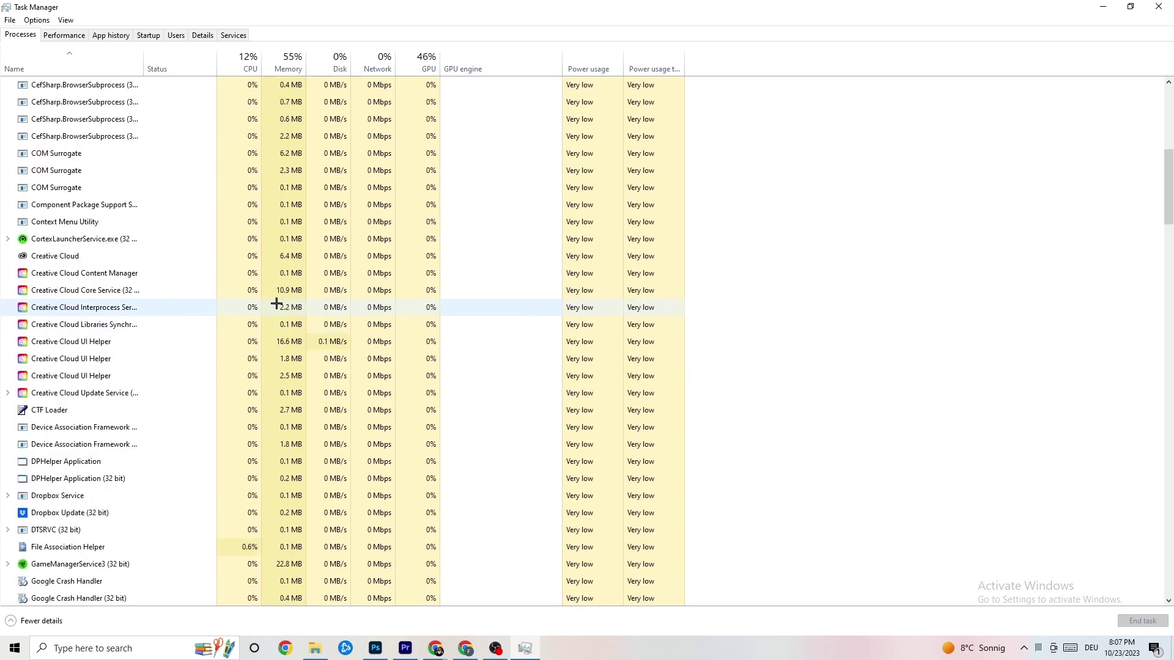
scroll(310, 302, "down", 4)
scroll(312, 298, "up", 16)
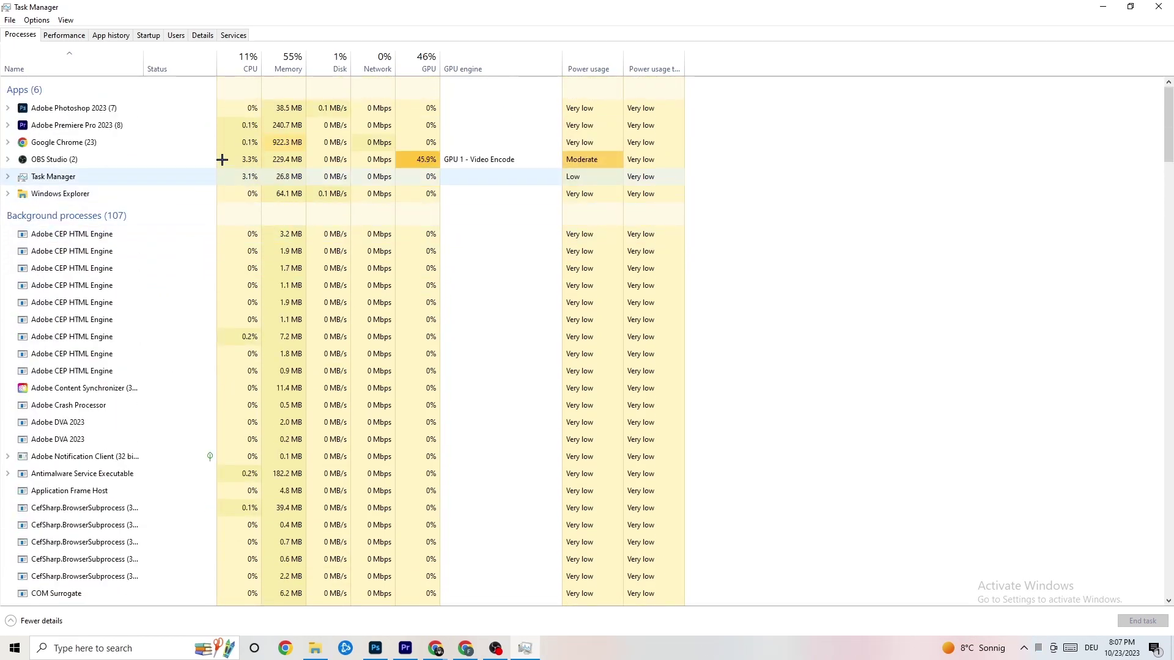
right_click(301, 109)
right_click(161, 113)
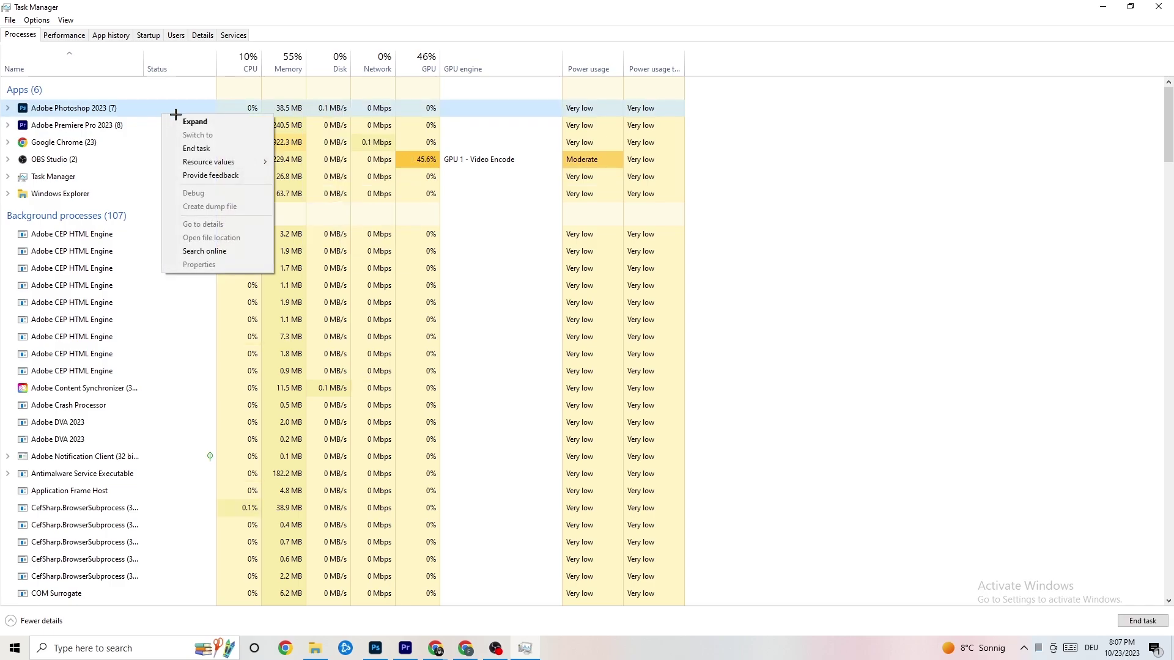
left_click(232, 148)
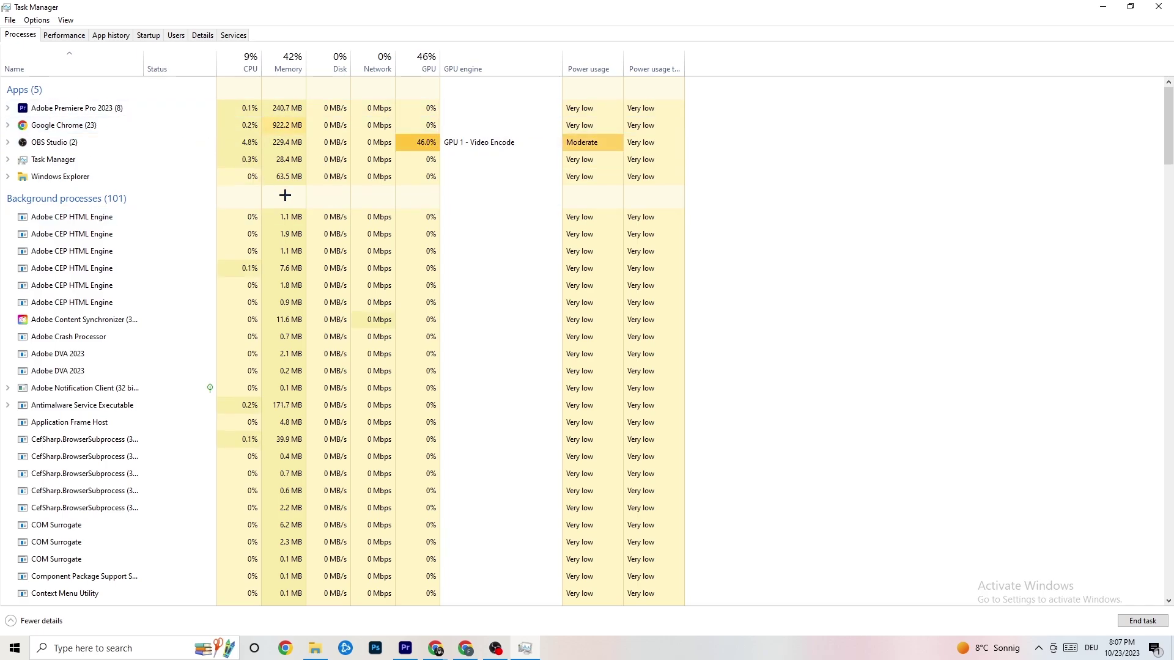
double_click(530, 655)
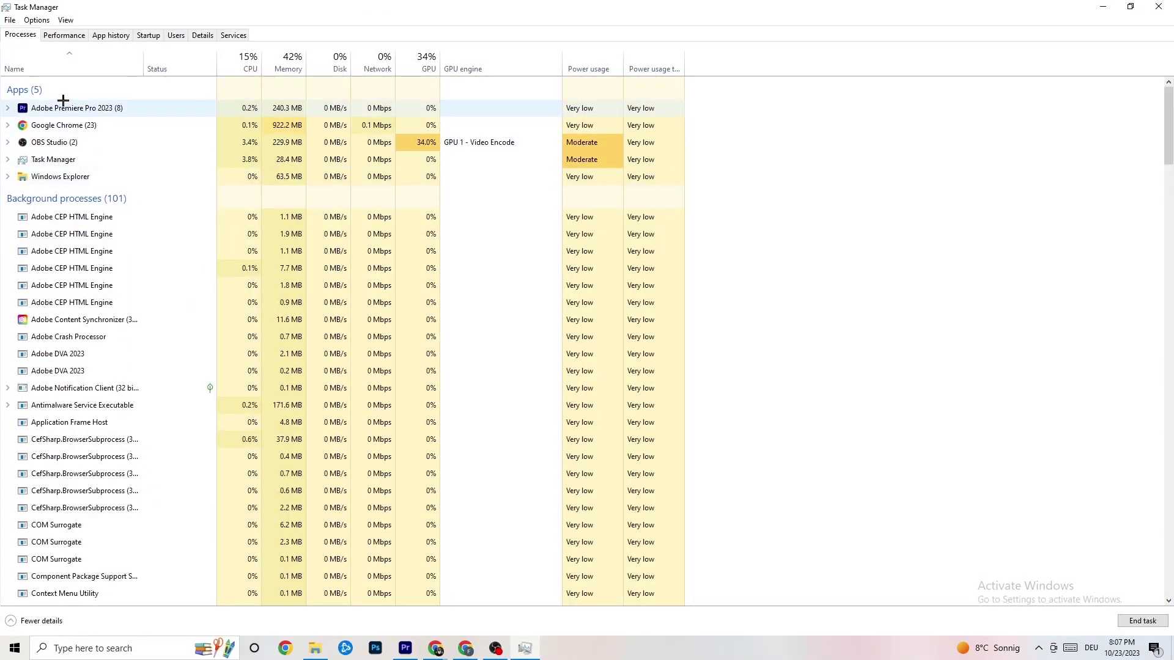
Check the actions for Adobe Premiere Pro 2023, then look through the performance, app history, startup, users and details views.
right_click(117, 105)
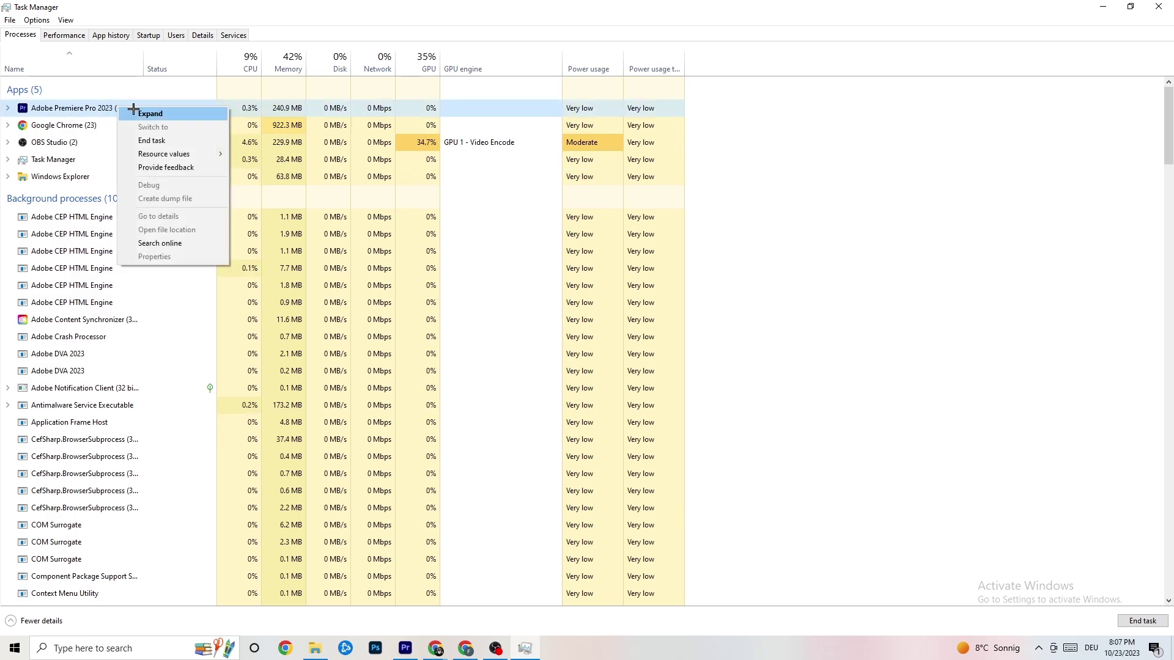
left_click(73, 33)
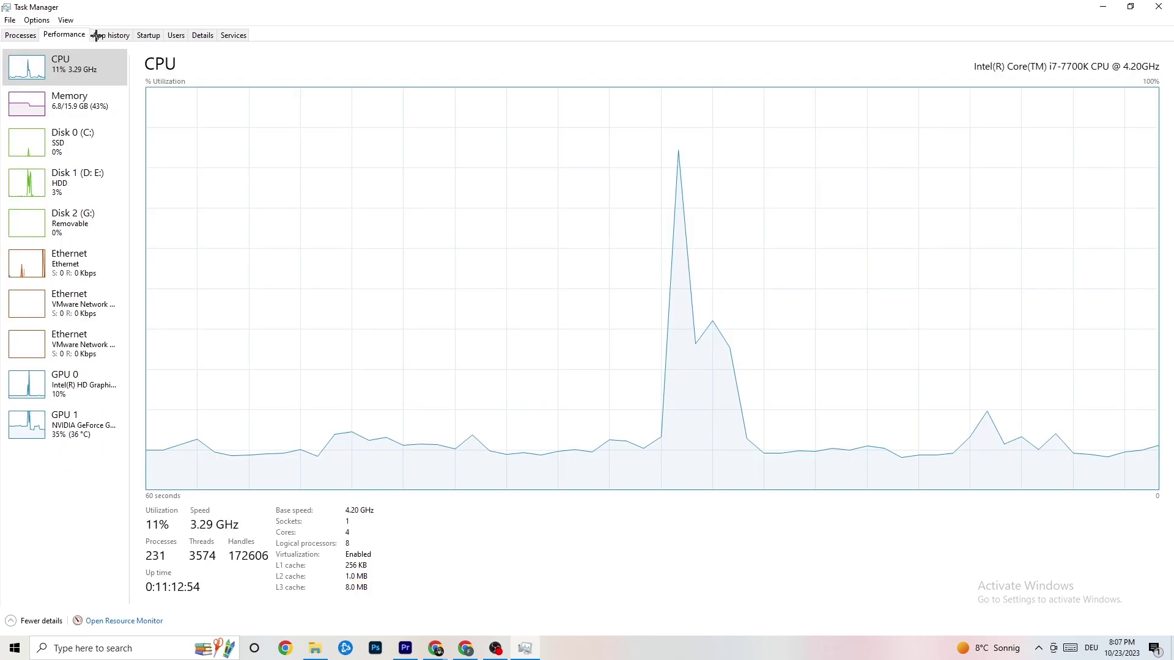
left_click(116, 34)
left_click(148, 35)
left_click(176, 35)
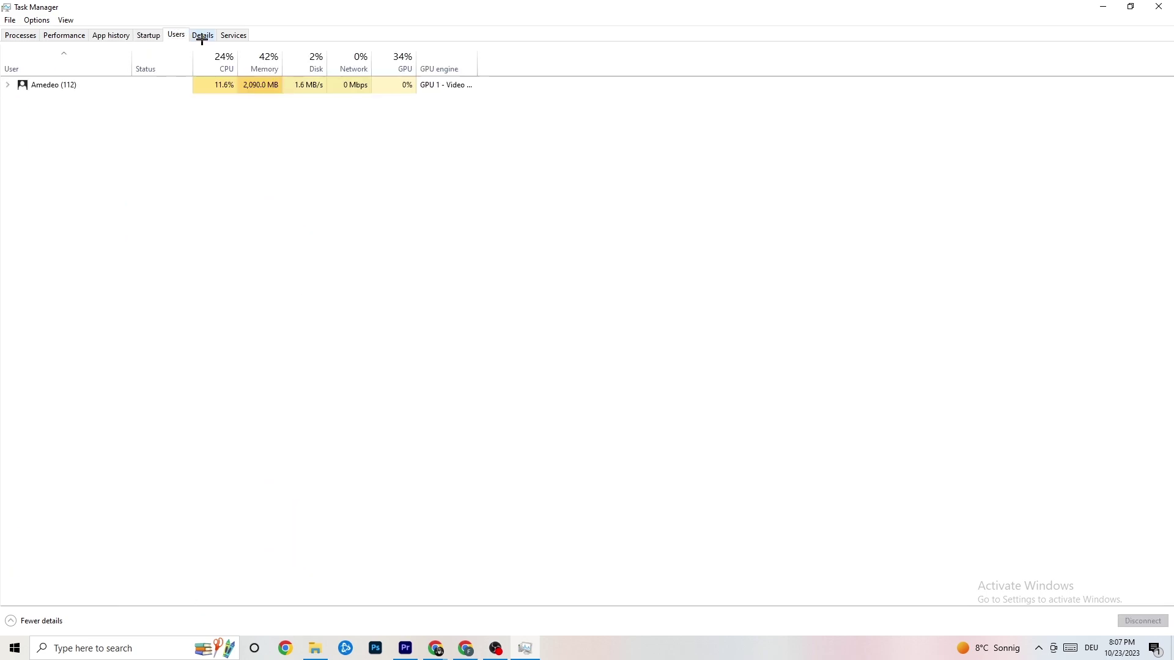
left_click(203, 36)
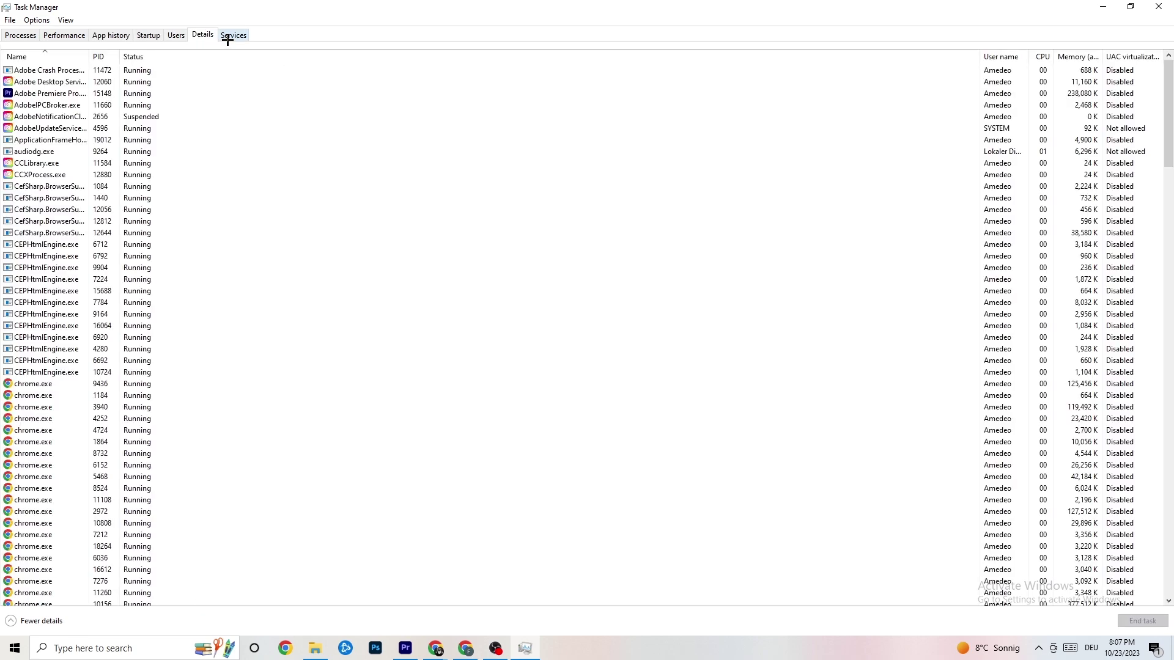
left_click(16, 35)
left_click(203, 35)
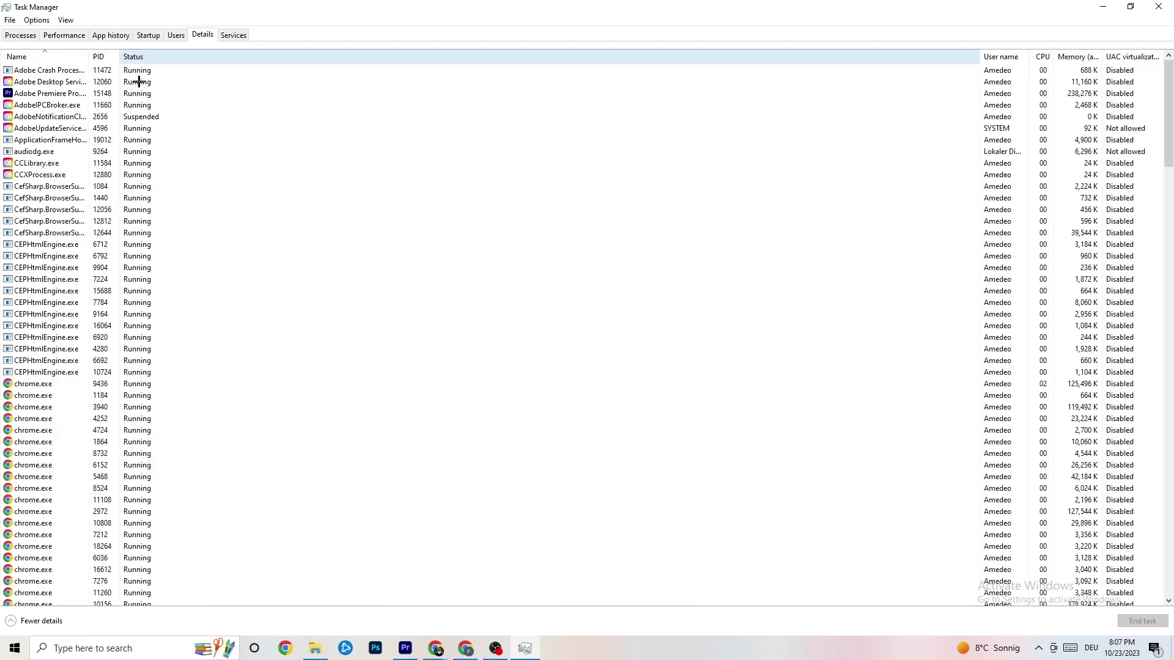
Examine the priority levels available for the Adobe Premiere Pro process in the detailed process list.
right_click(98, 95)
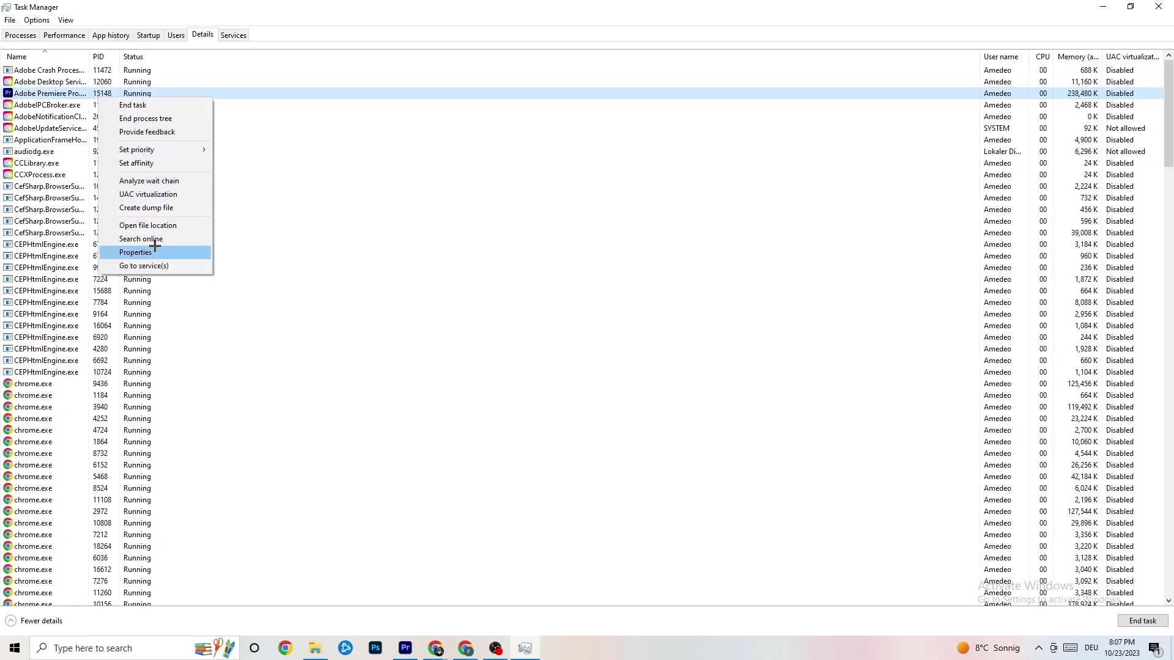
left_click(34, 36)
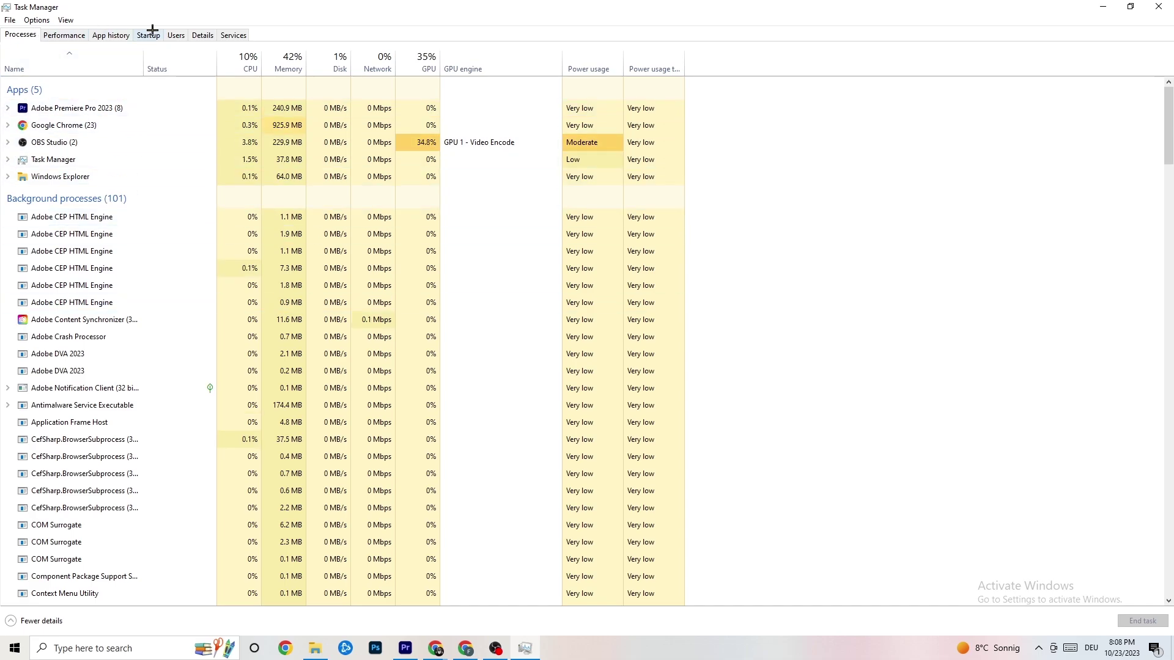
left_click(204, 35)
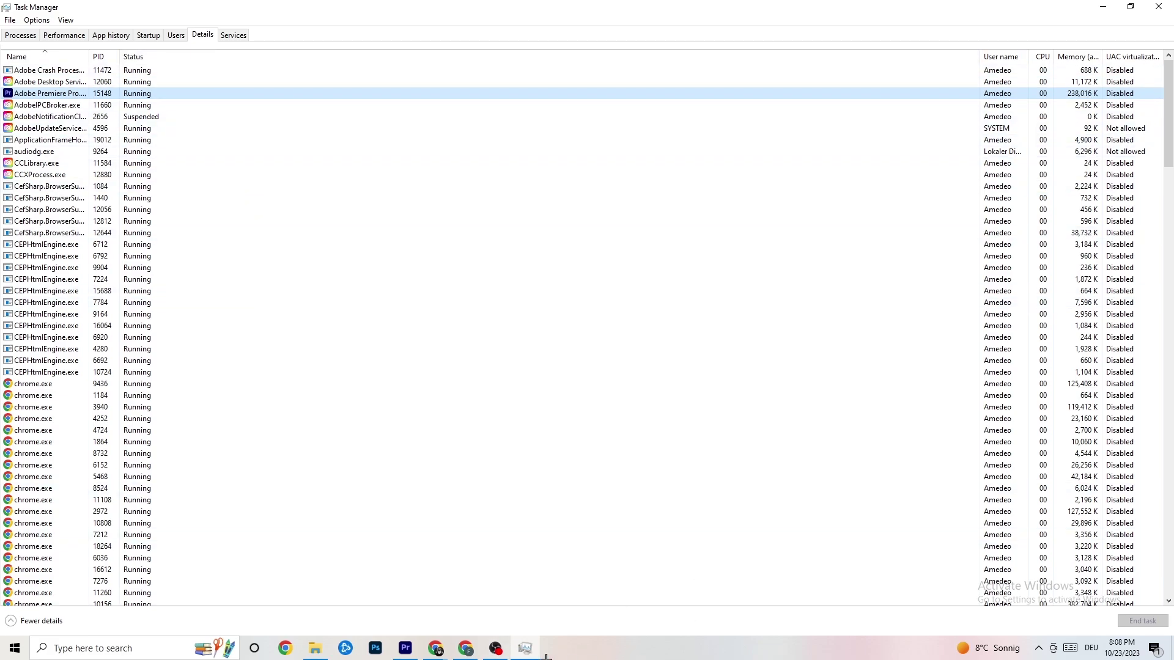
right_click(132, 94)
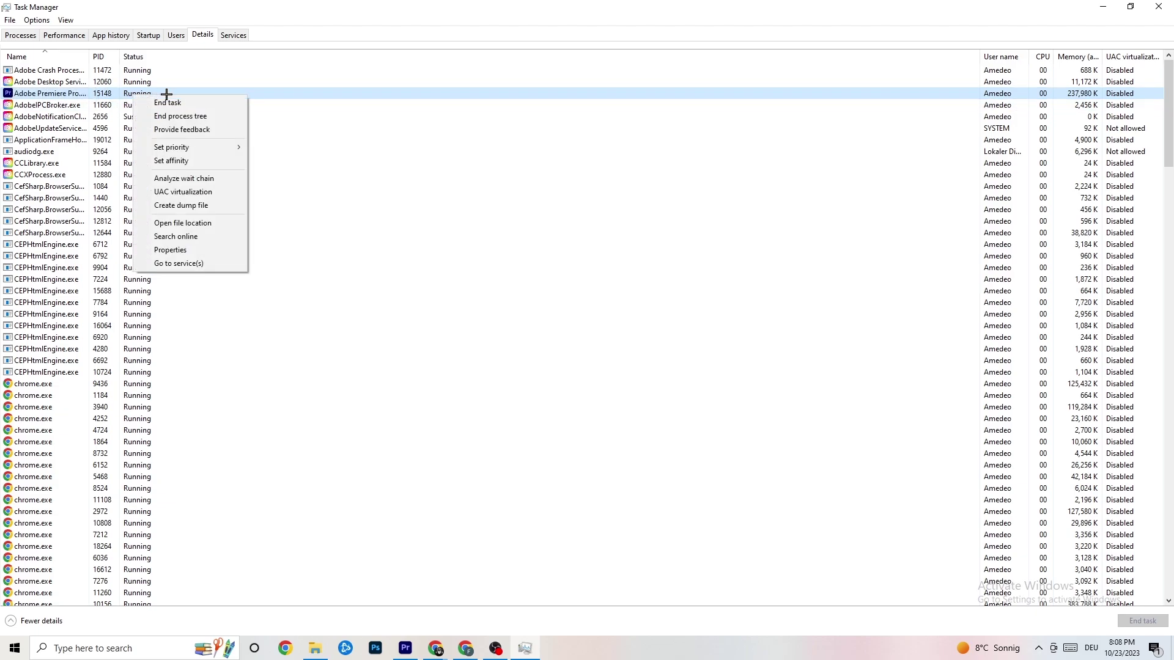
mouse_move(207, 148)
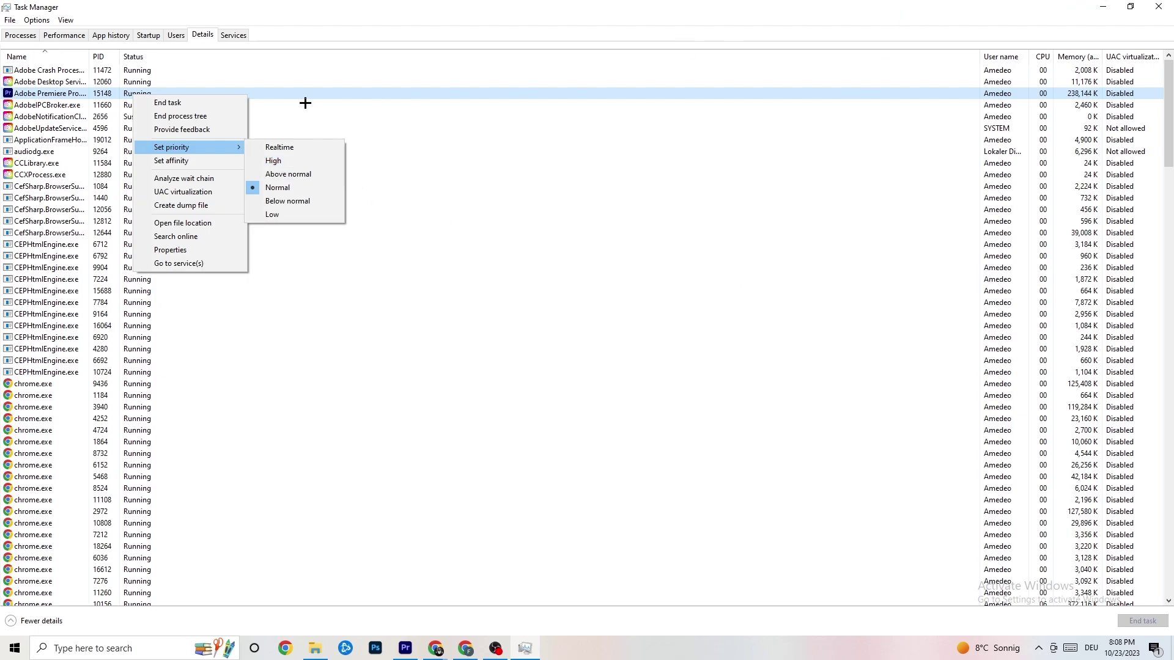
left_click(279, 71)
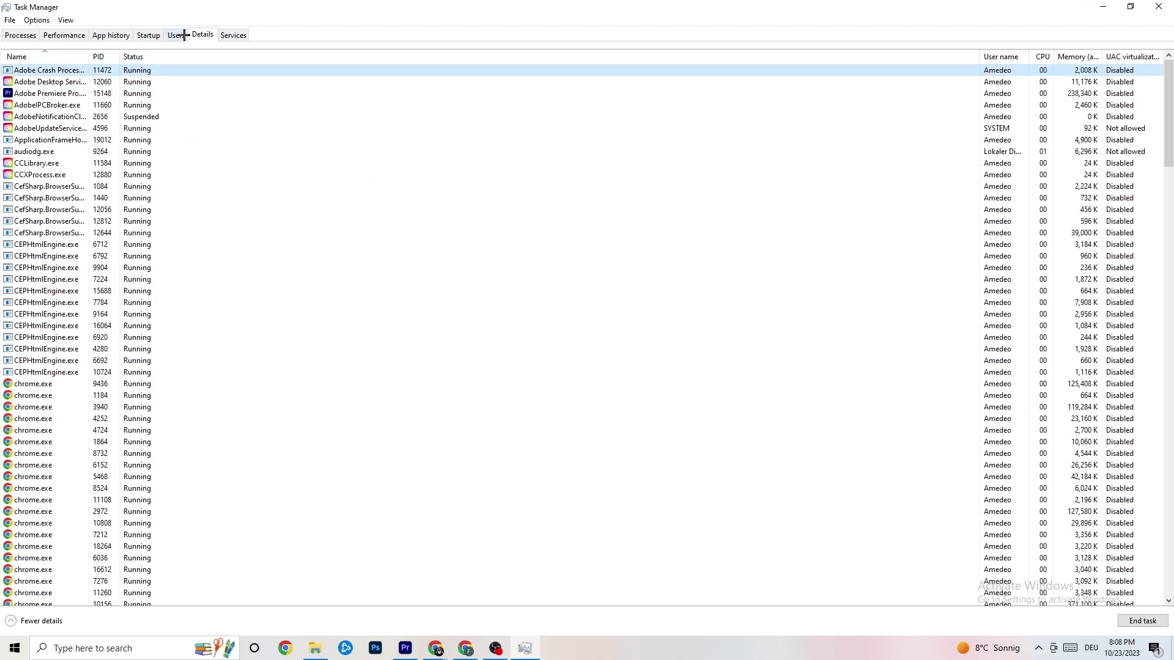
Review the startup apps and the actions available for Adobe Updater Startup Utility, then close Task Manager.
left_click(149, 35)
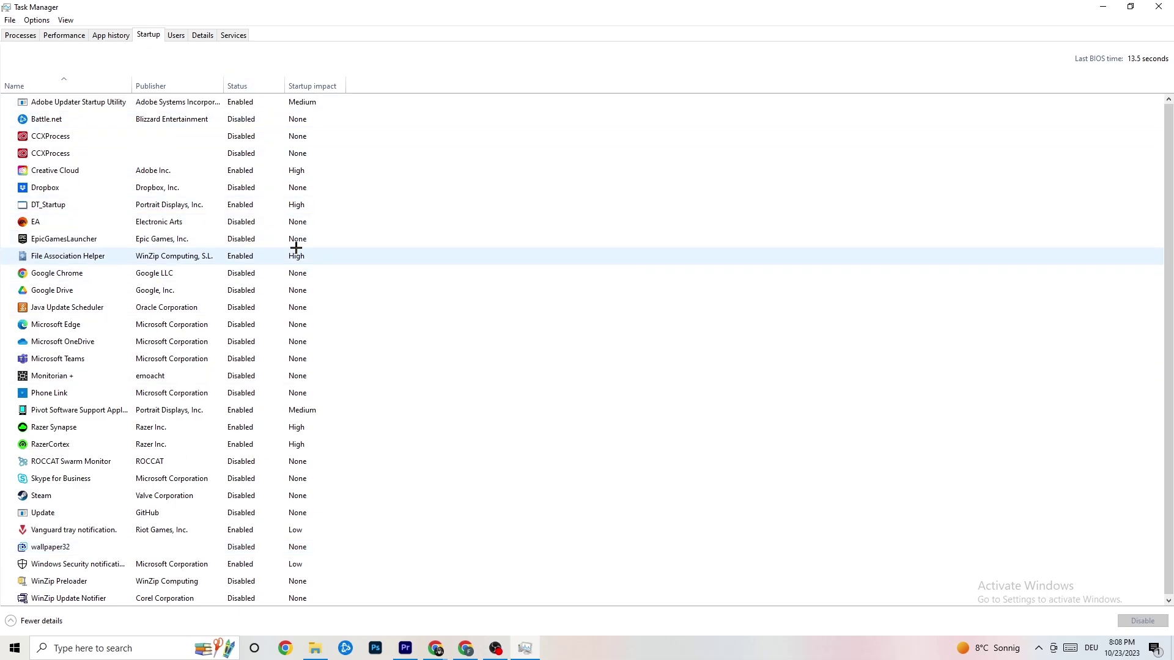
left_click(247, 107)
right_click(254, 107)
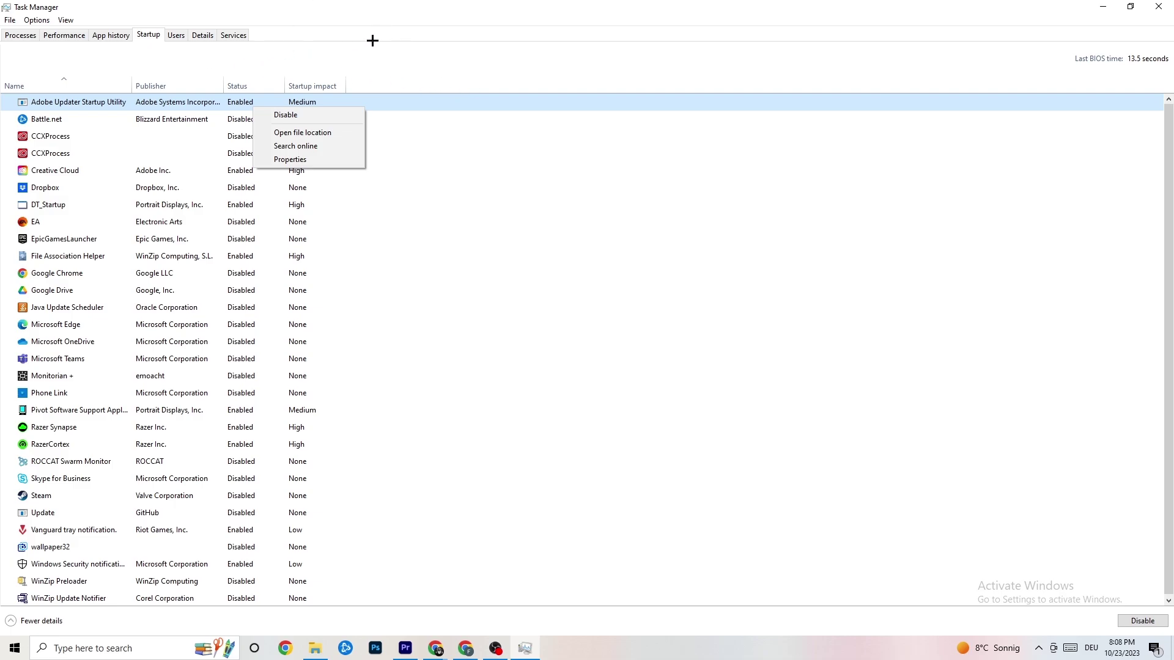
left_click(439, 2)
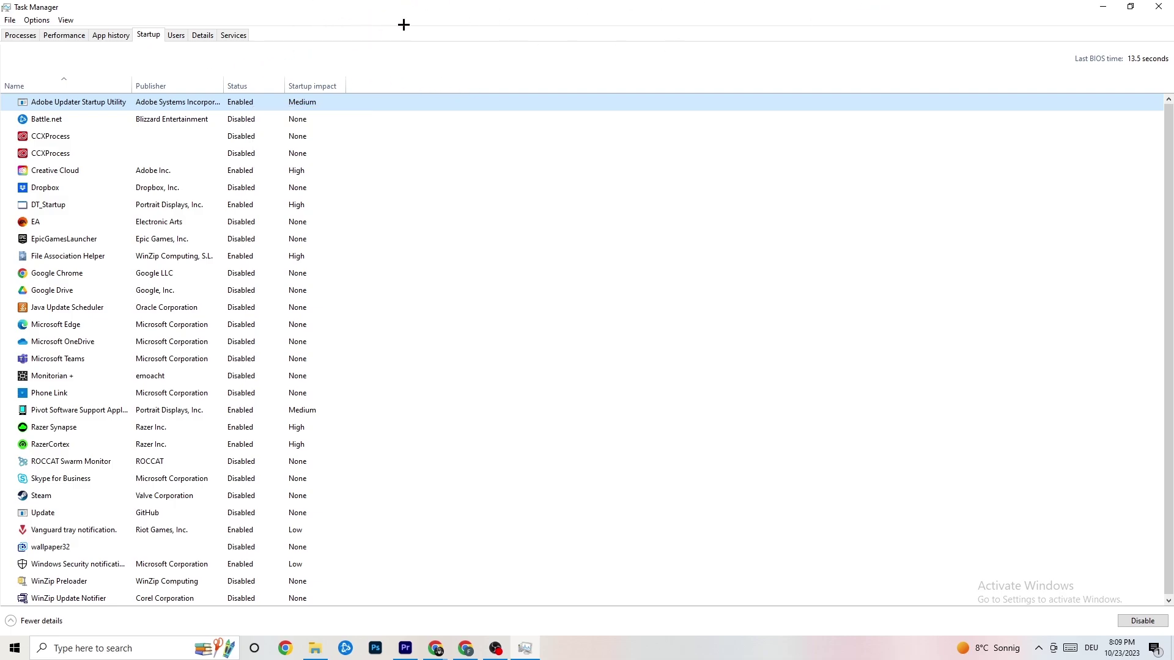
left_click(1158, 6)
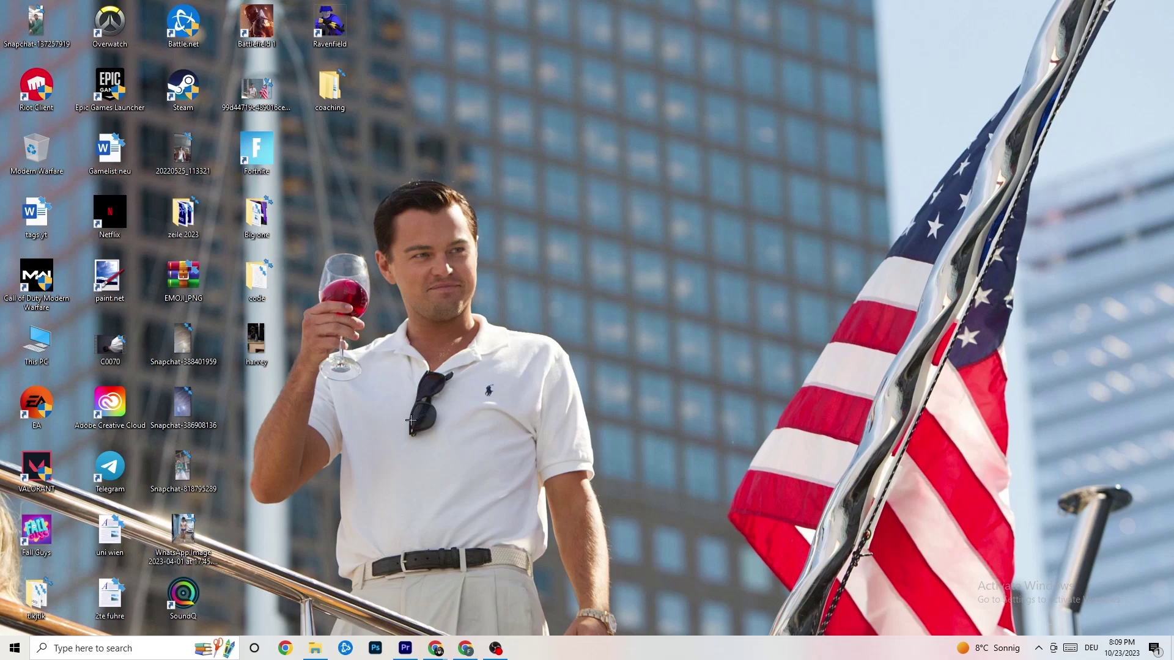
Open the Windows display settings and check the text scaling and display resolution options.
left_click(15, 647)
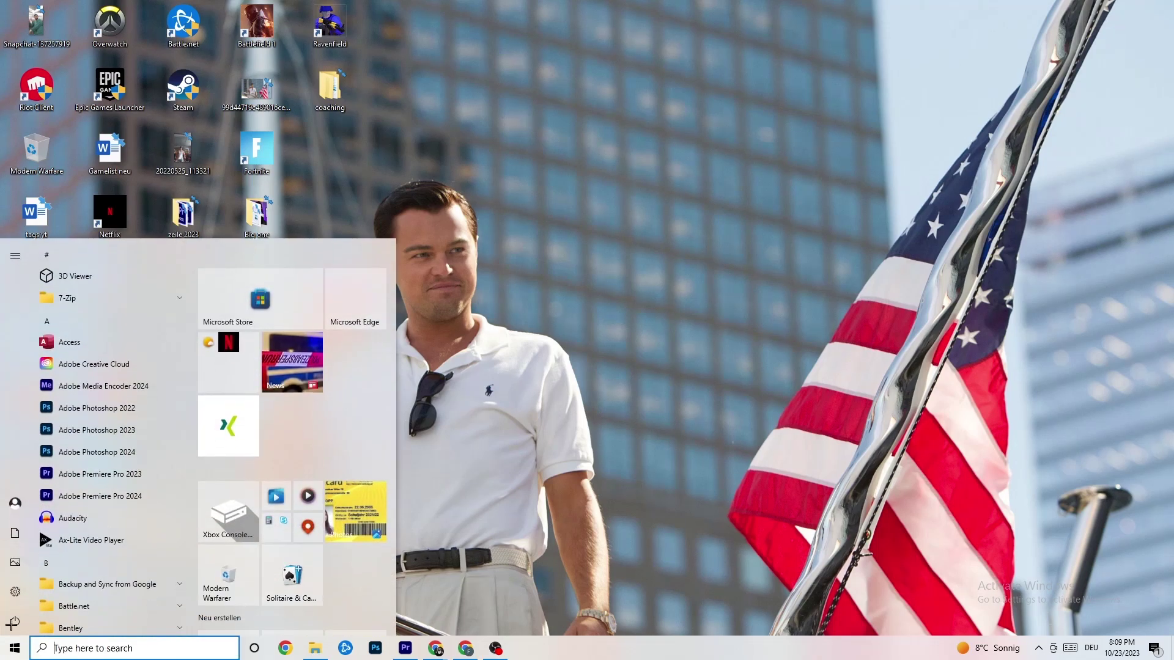
left_click(15, 591)
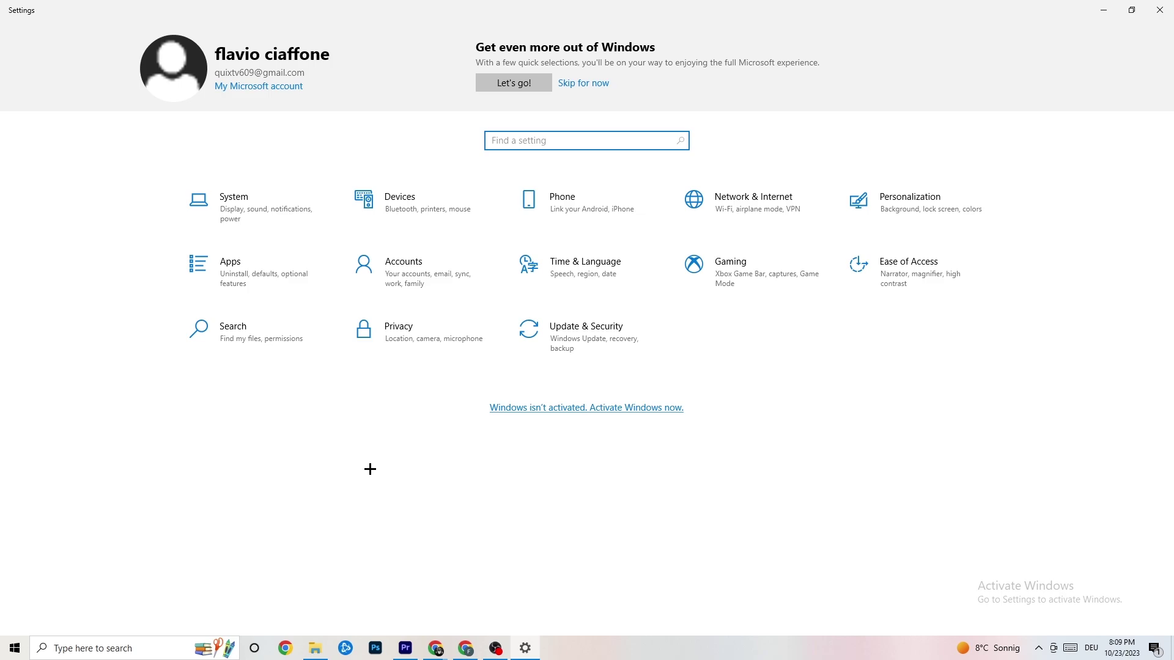
left_click(281, 219)
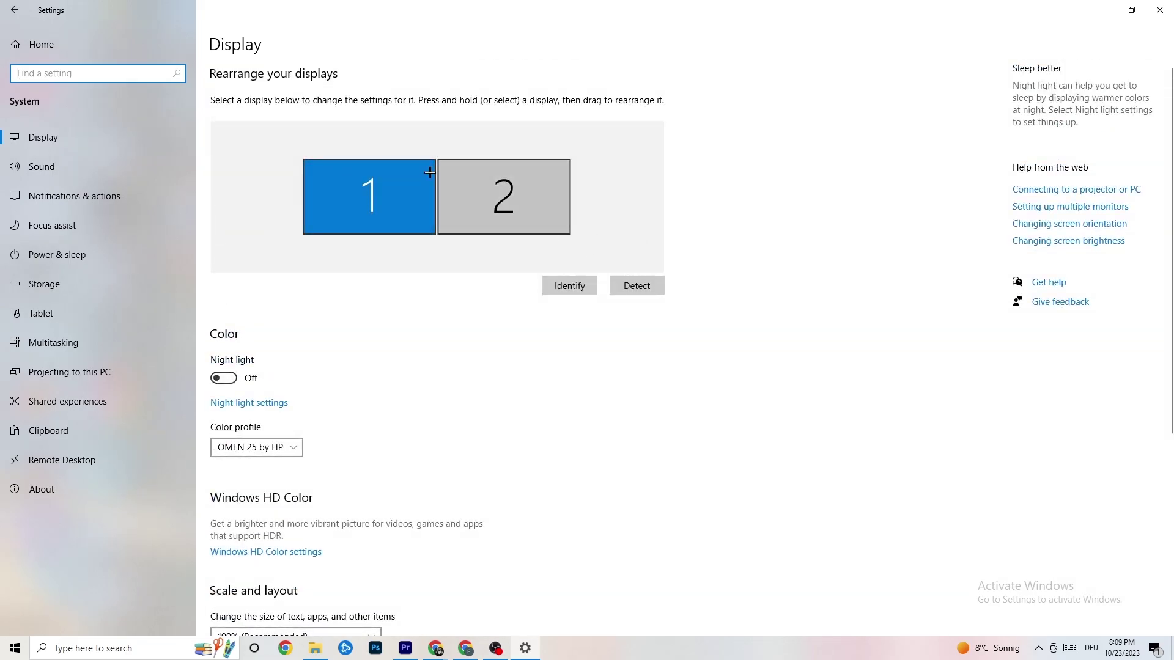
scroll(471, 262, "down", 5)
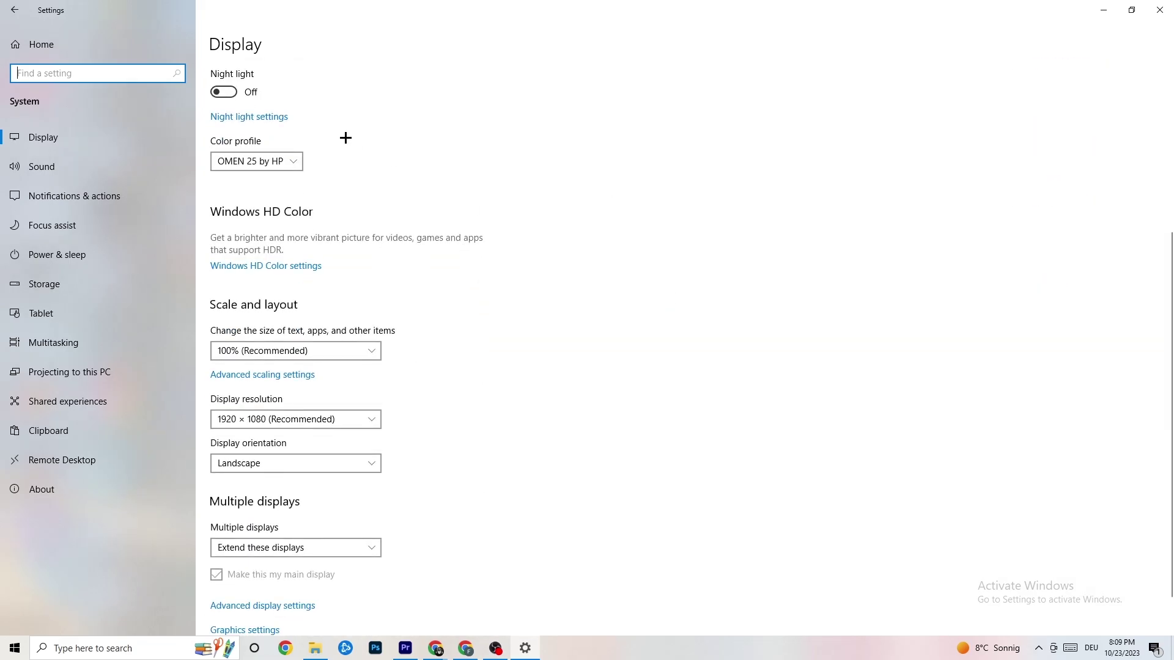
left_click(370, 351)
left_click(331, 350)
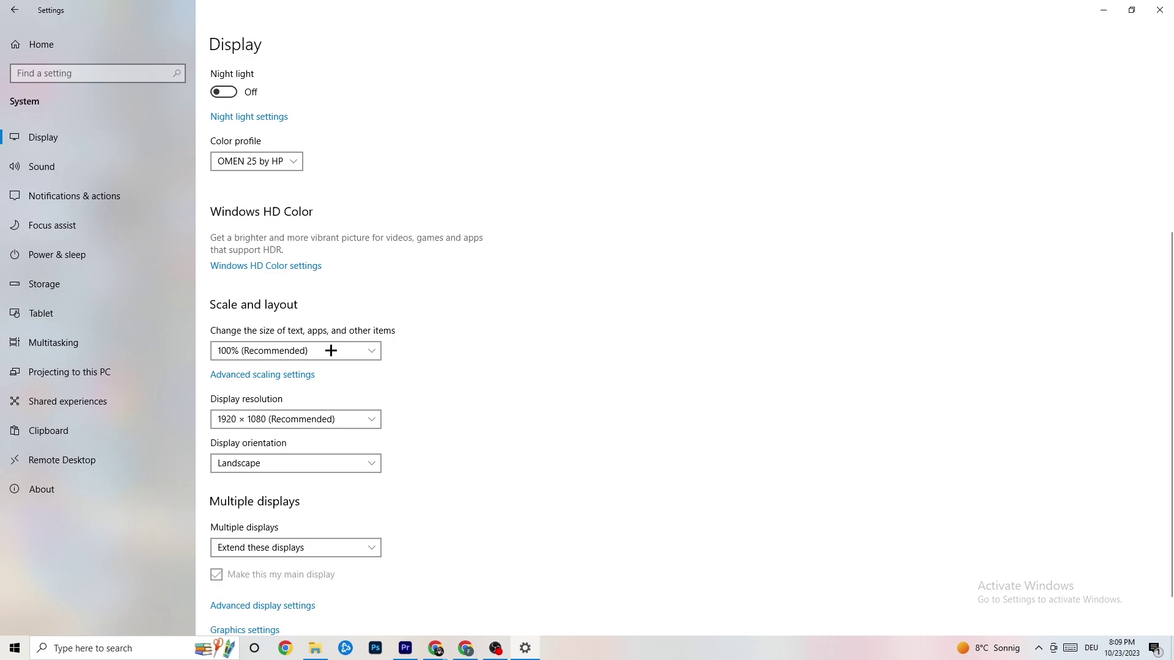
left_click(356, 420)
left_click(522, 368)
scroll(503, 352, "down", 1)
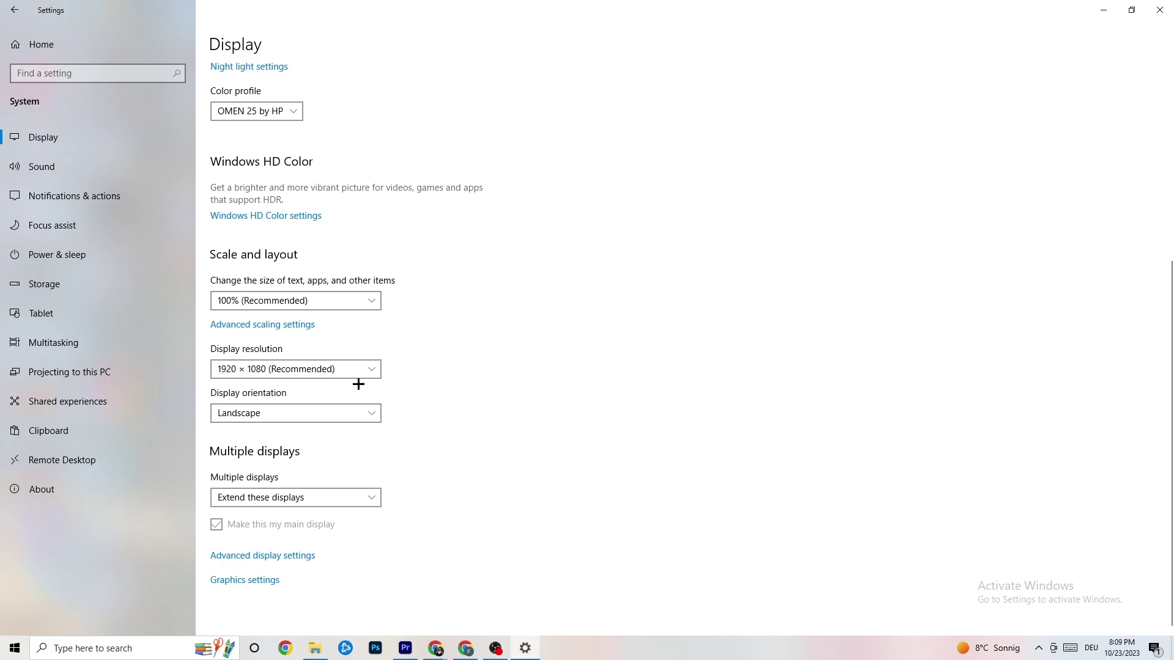
Check the available power plans, then examine the Storage Sense schedule and temporary file cleanup options.
left_click(135, 254)
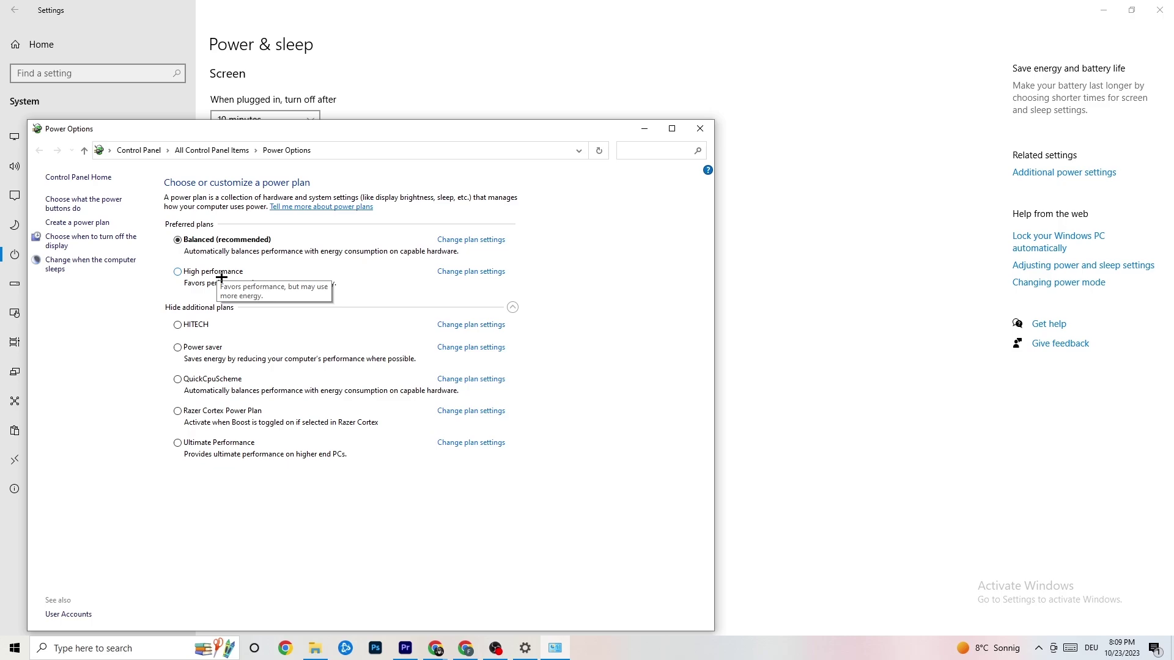
left_click(700, 129)
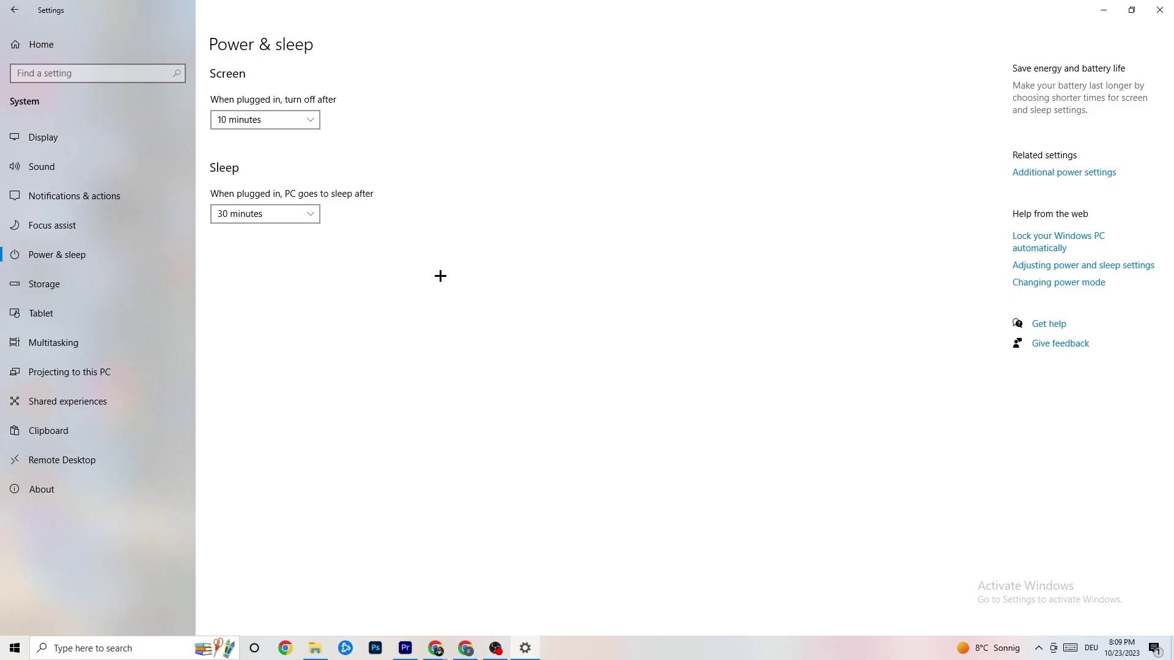
left_click(76, 293)
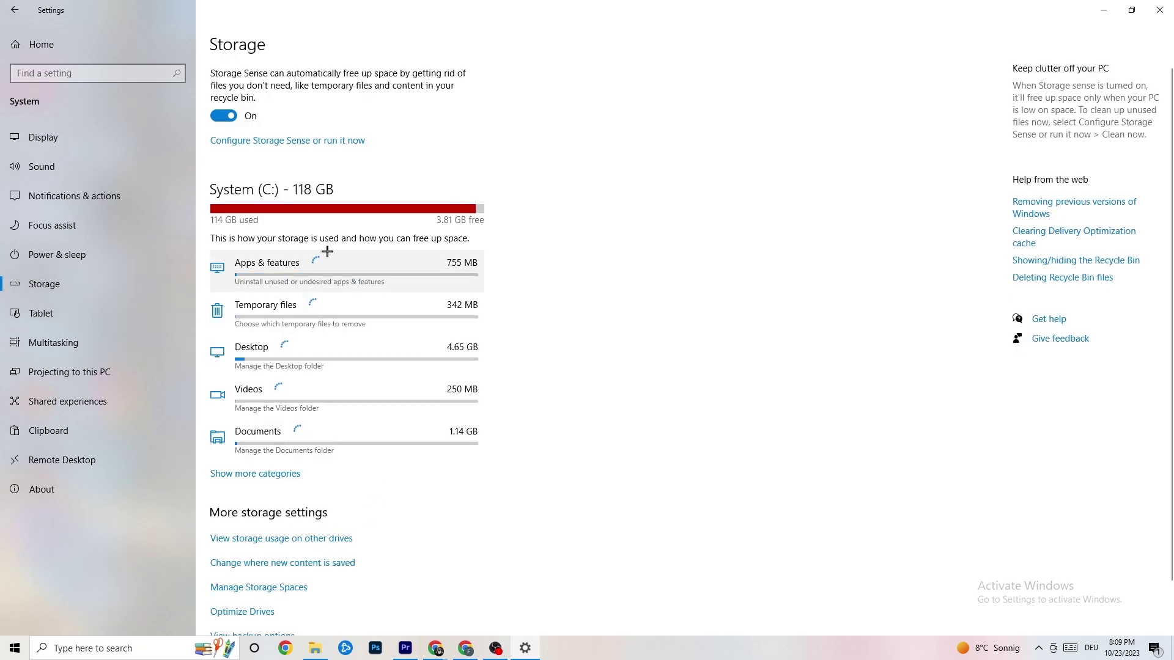
left_click(331, 142)
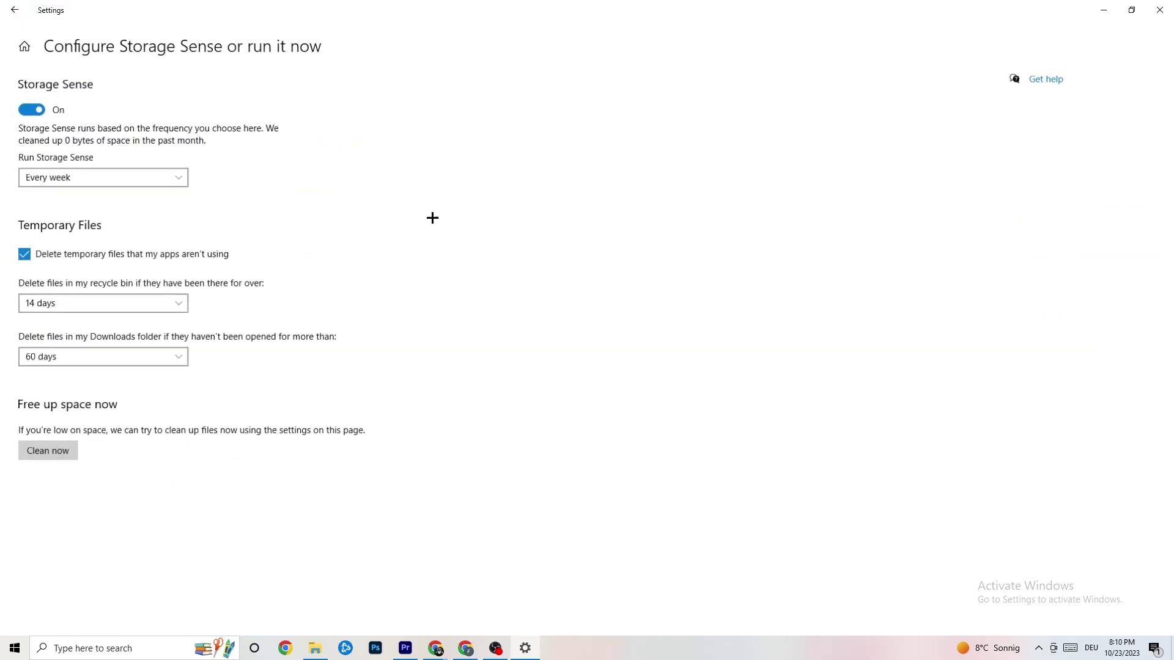
left_click(163, 178)
left_click(365, 174)
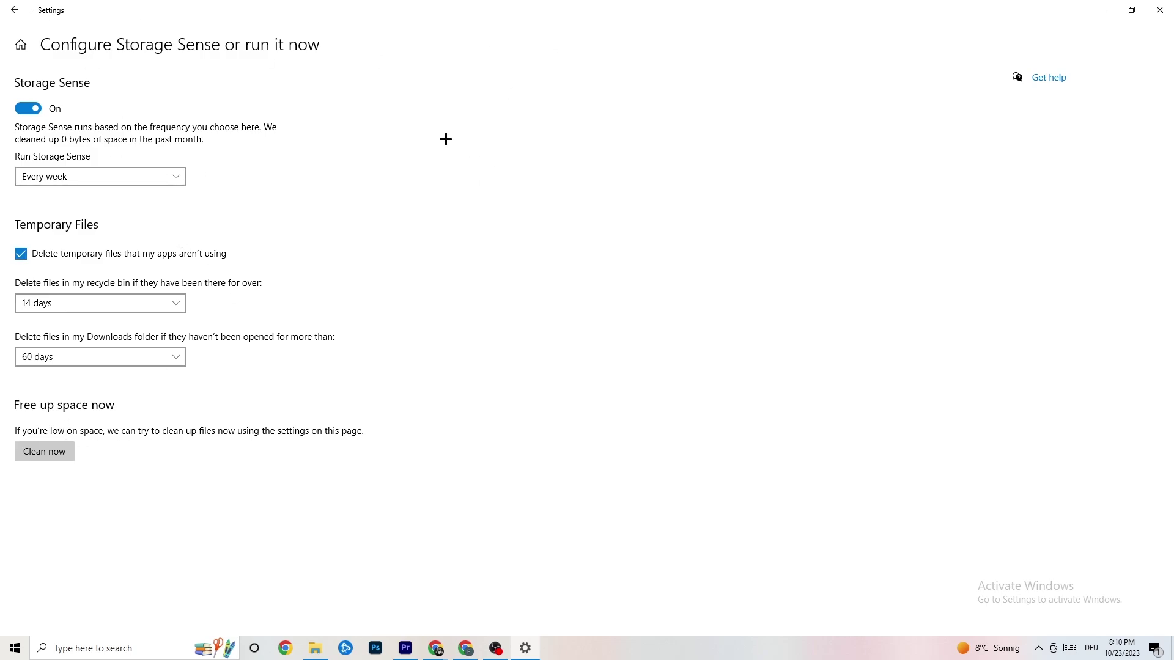
left_click(20, 13)
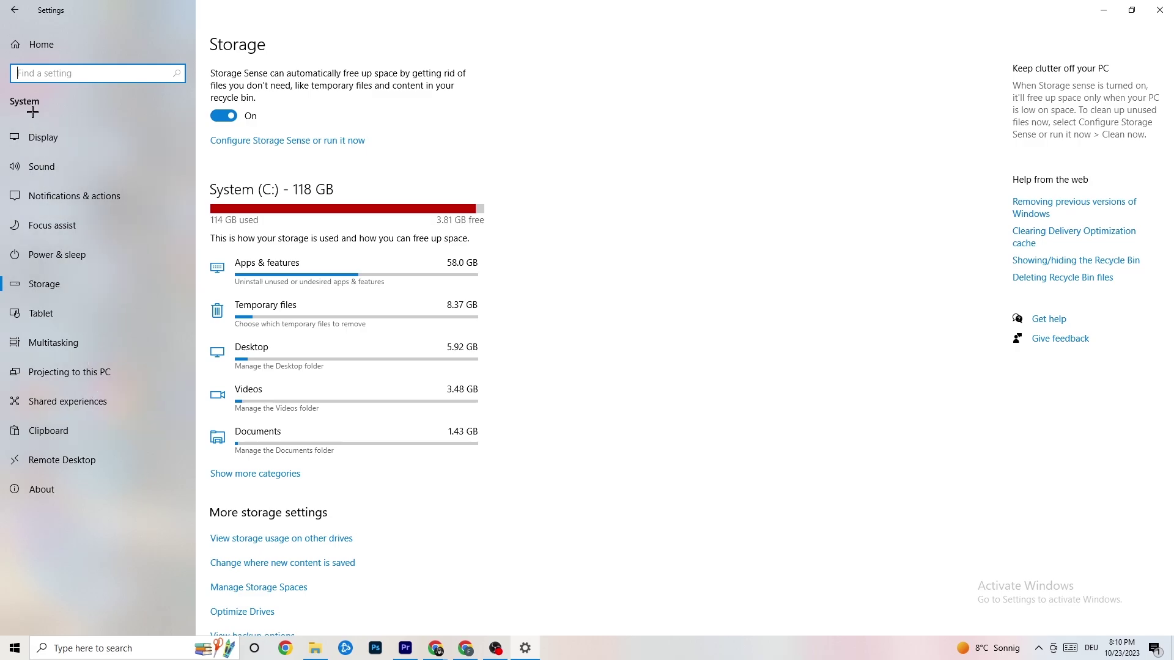
Look through the installed apps and the default apps in the Windows app settings.
left_click(8, 8)
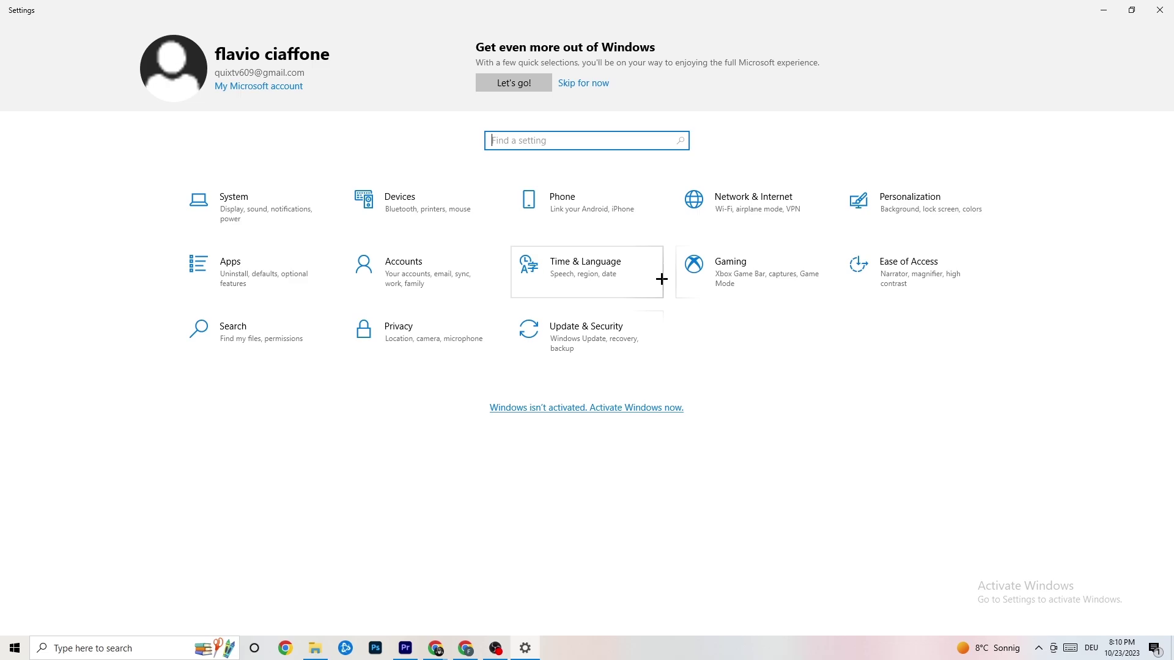
left_click(261, 269)
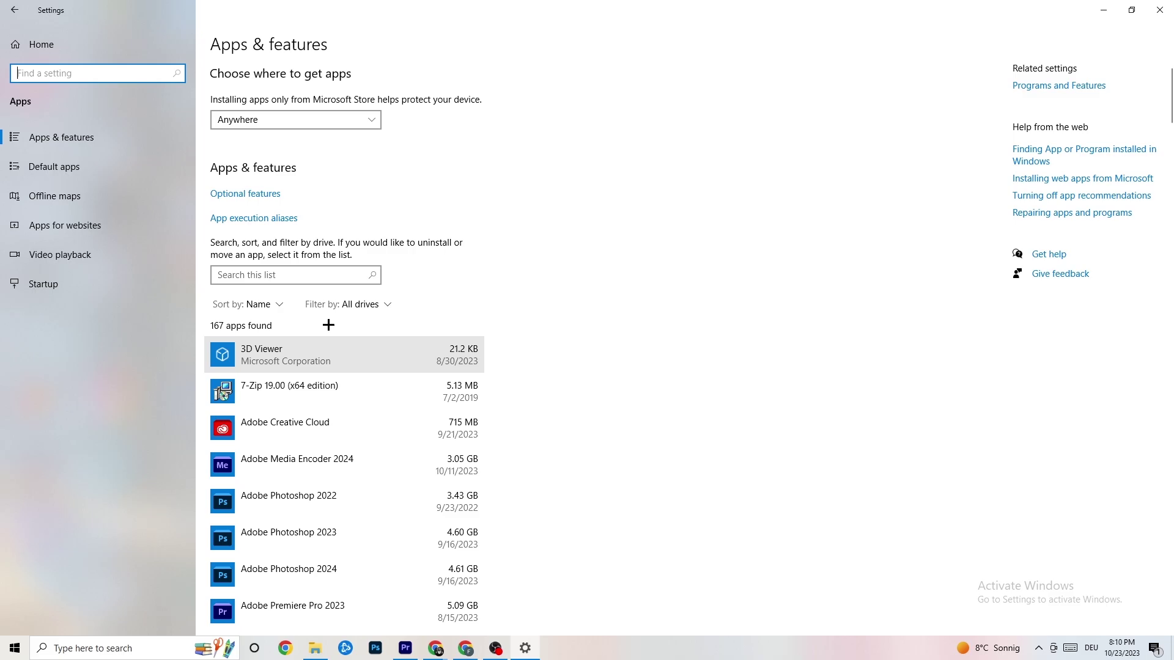
left_click(92, 167)
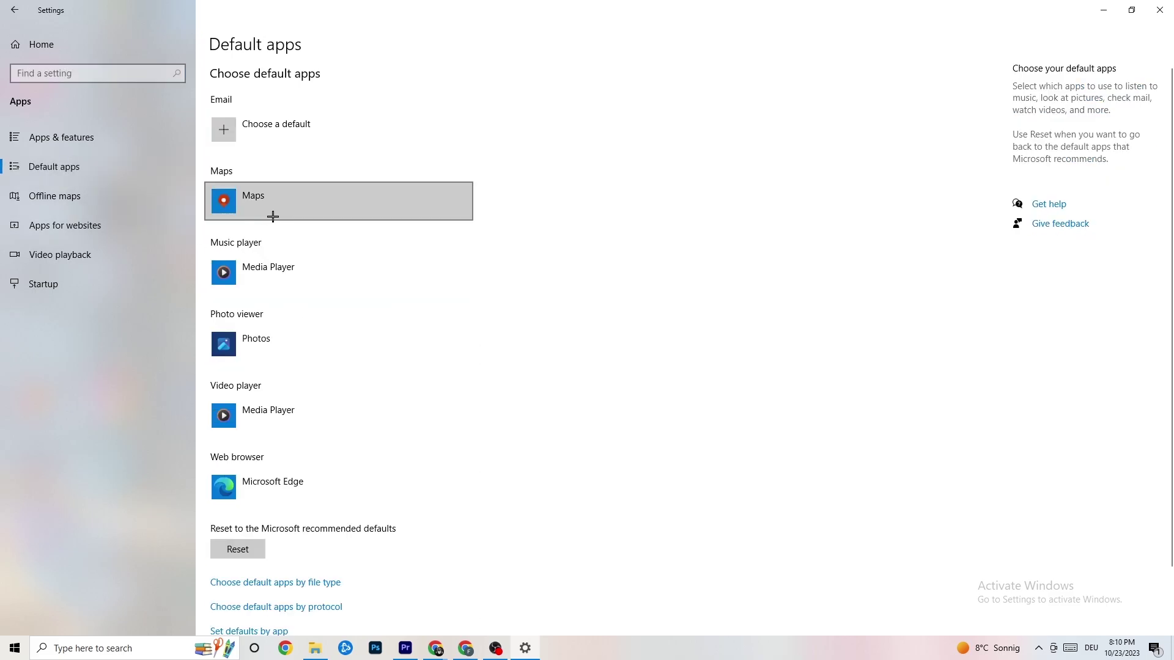
left_click(110, 141)
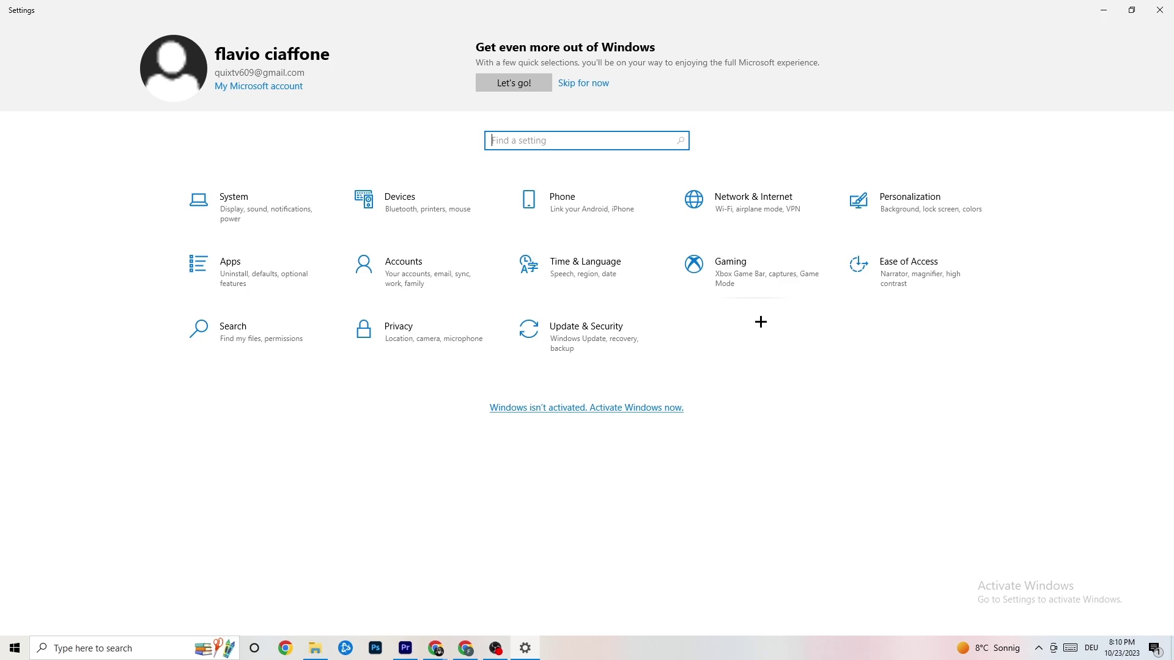
Check the Xbox Game Bar, Captures and Game Mode settings, then open the Update & Security settings.
left_click(752, 291)
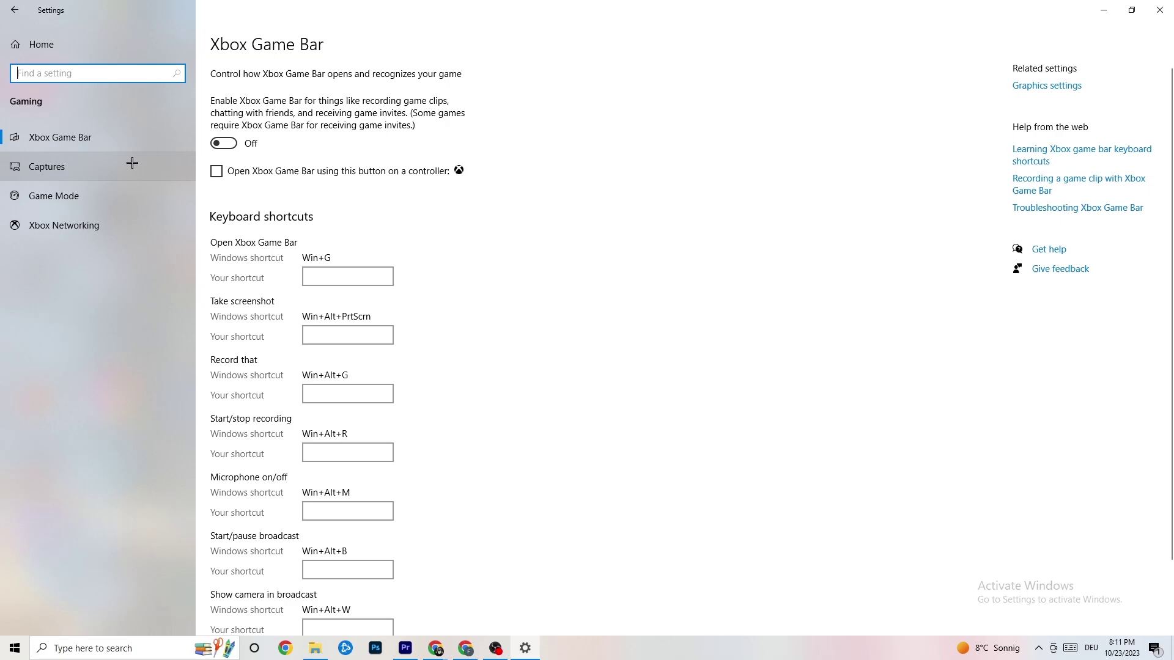
left_click(112, 166)
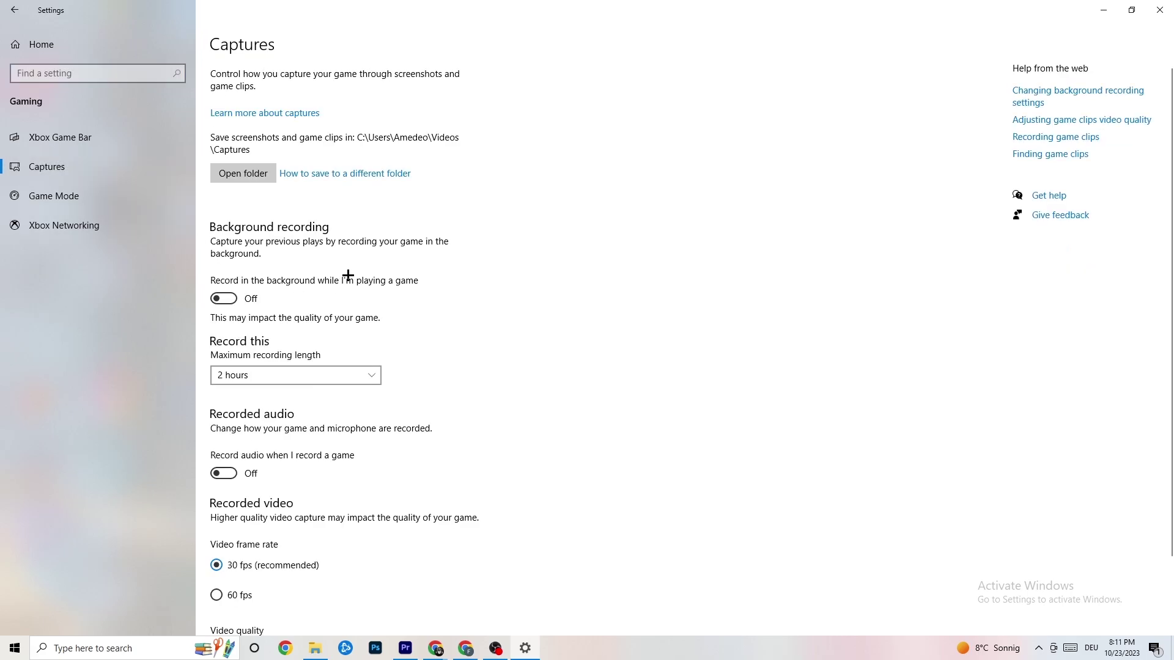
scroll(406, 261, "down", 2)
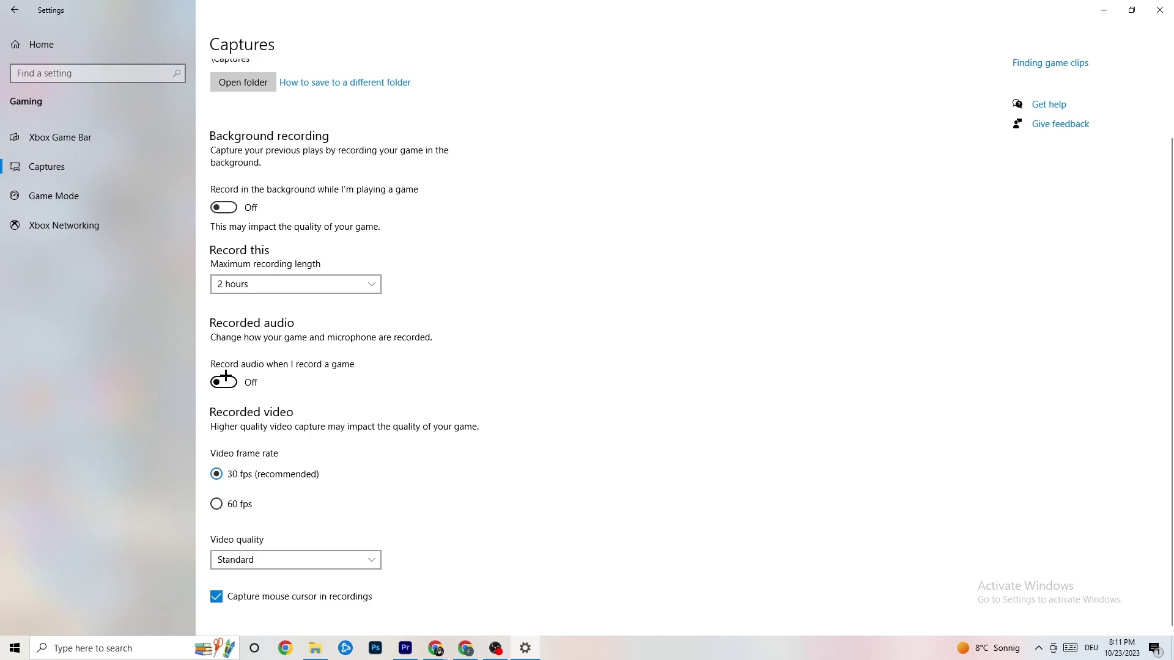
left_click(78, 194)
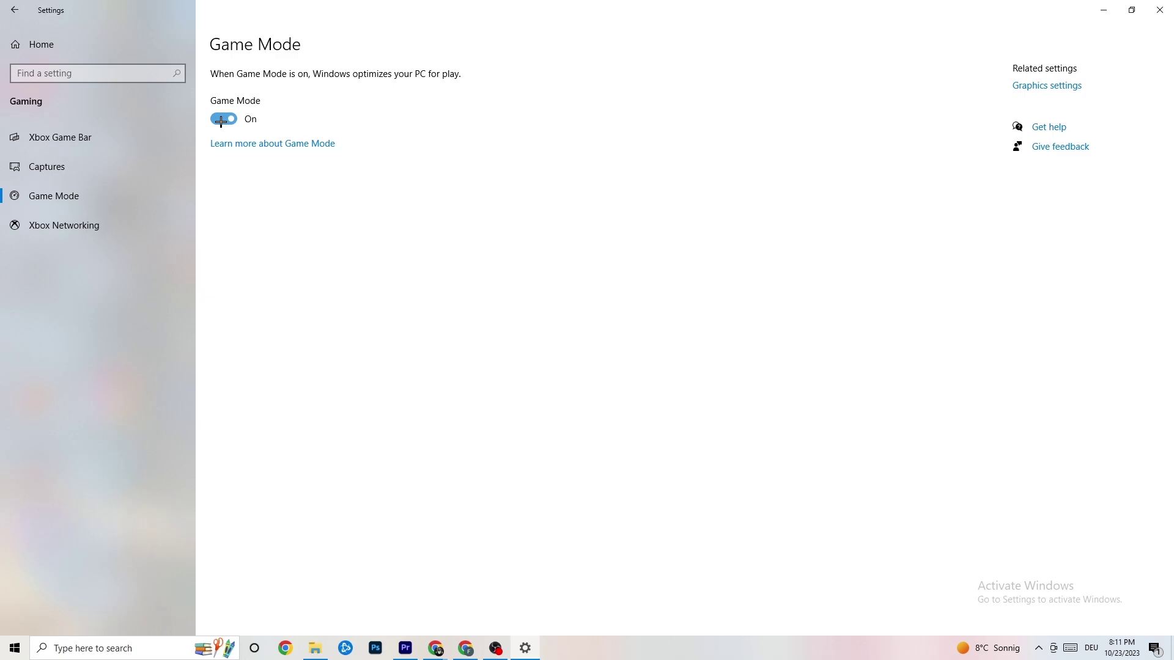
left_click(54, 50)
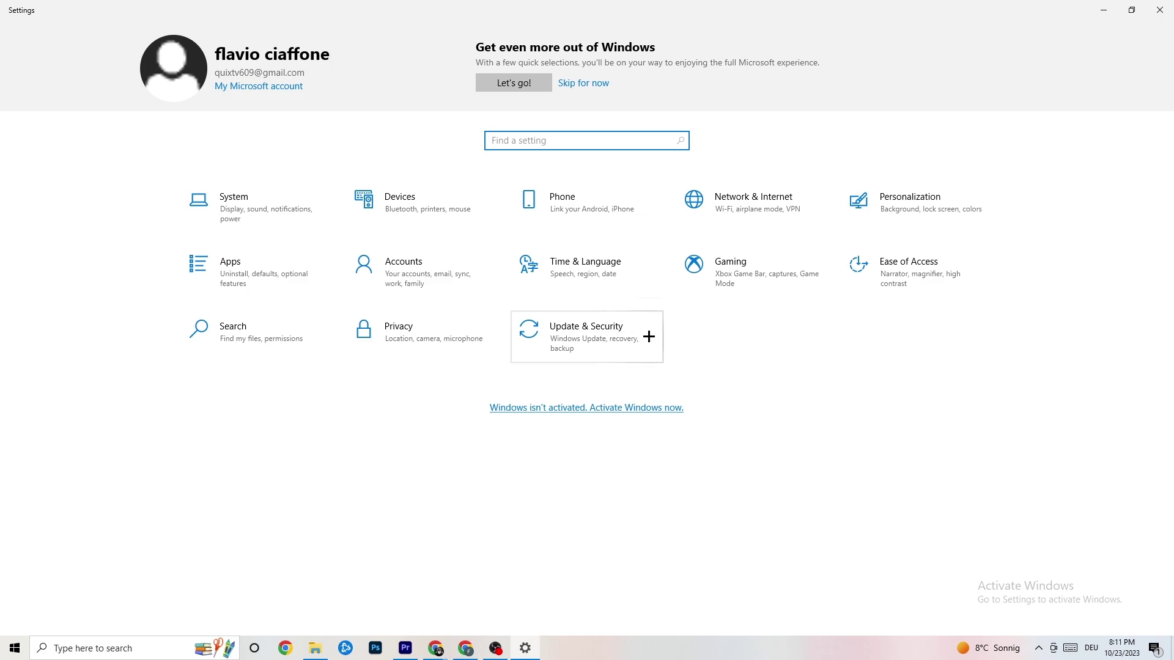
left_click(596, 331)
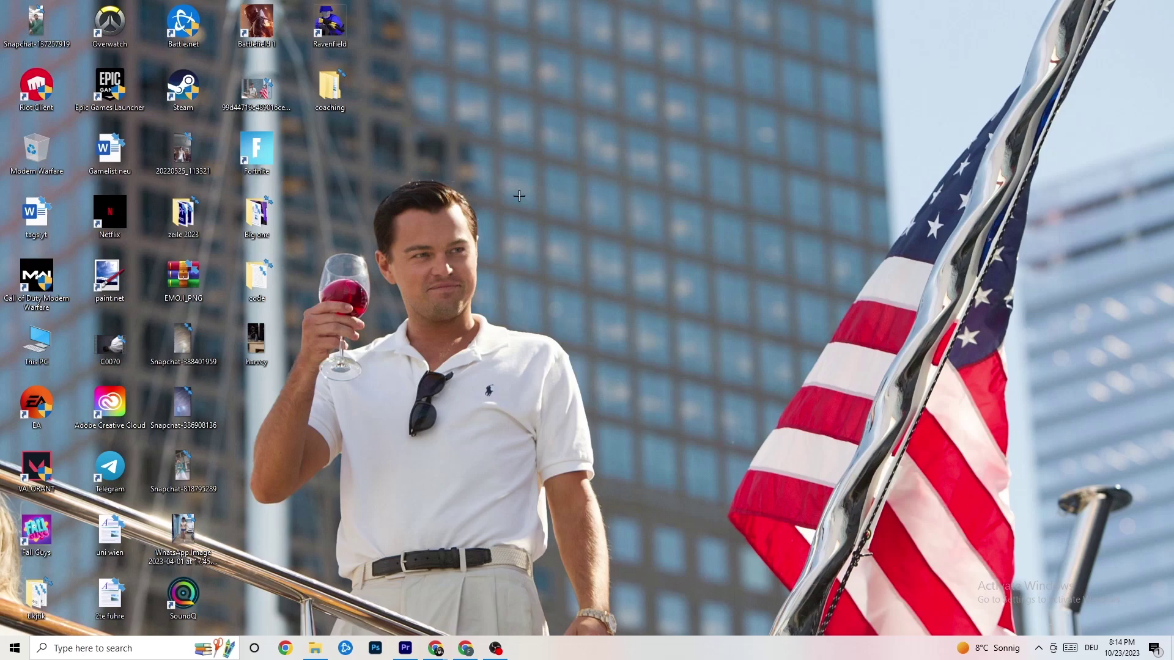
Open NVIDIA Control Panel, check the 3D image preference and the display resolution and refresh rate options, then close it.
right_click(526, 159)
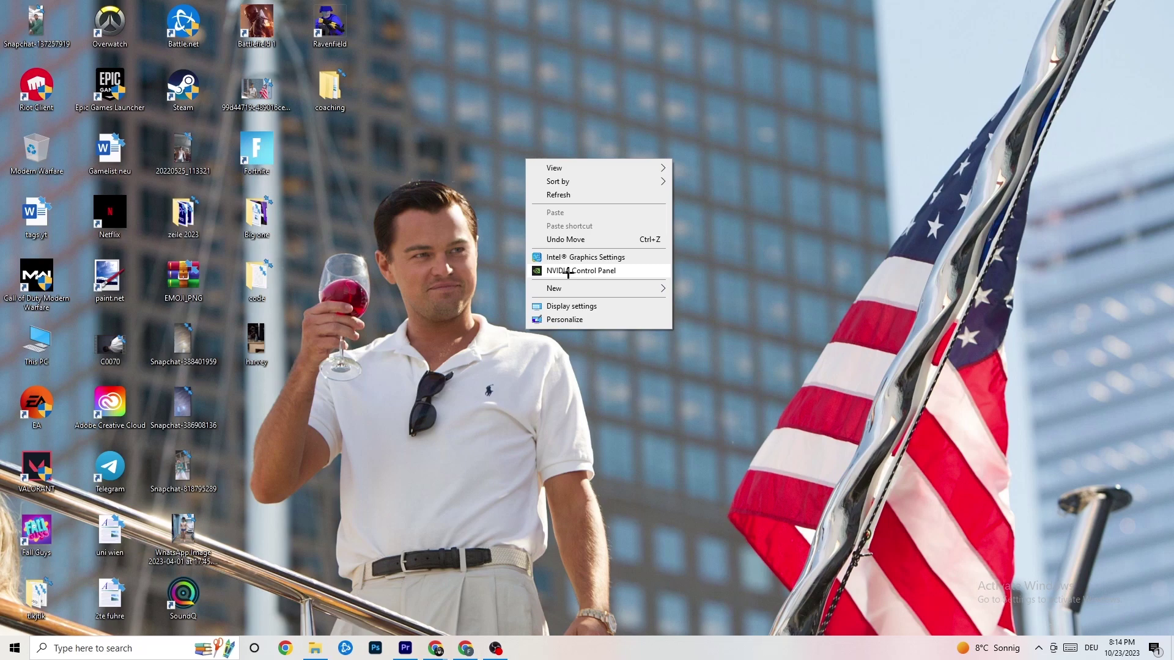
left_click(569, 272)
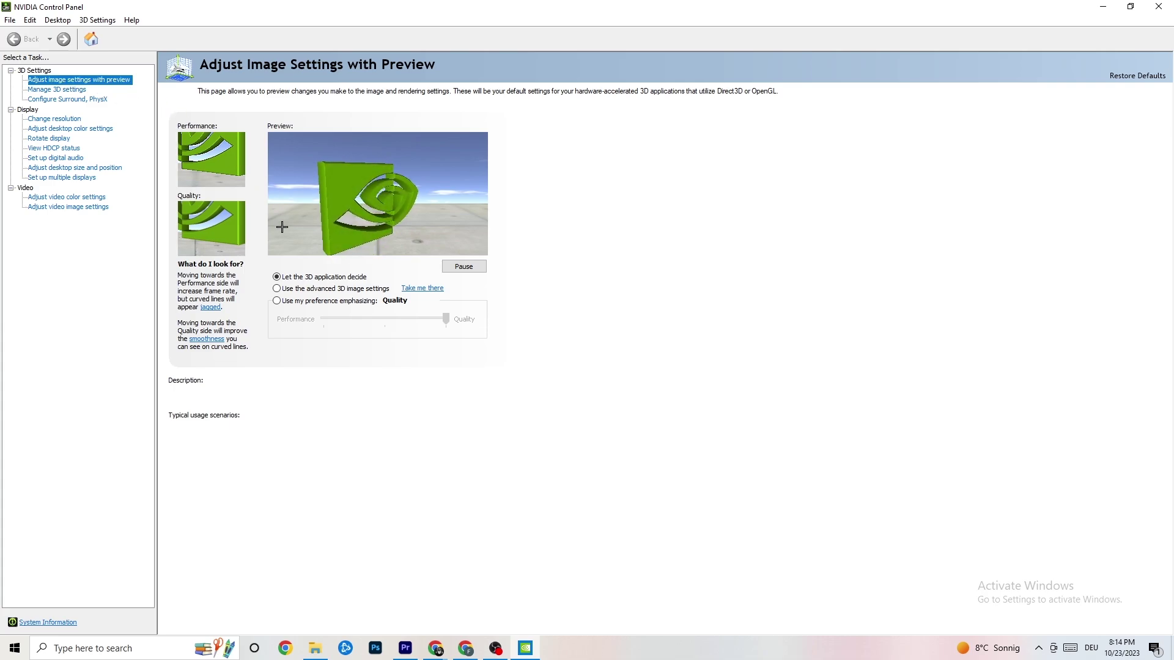
mouse_move(308, 283)
mouse_move(320, 322)
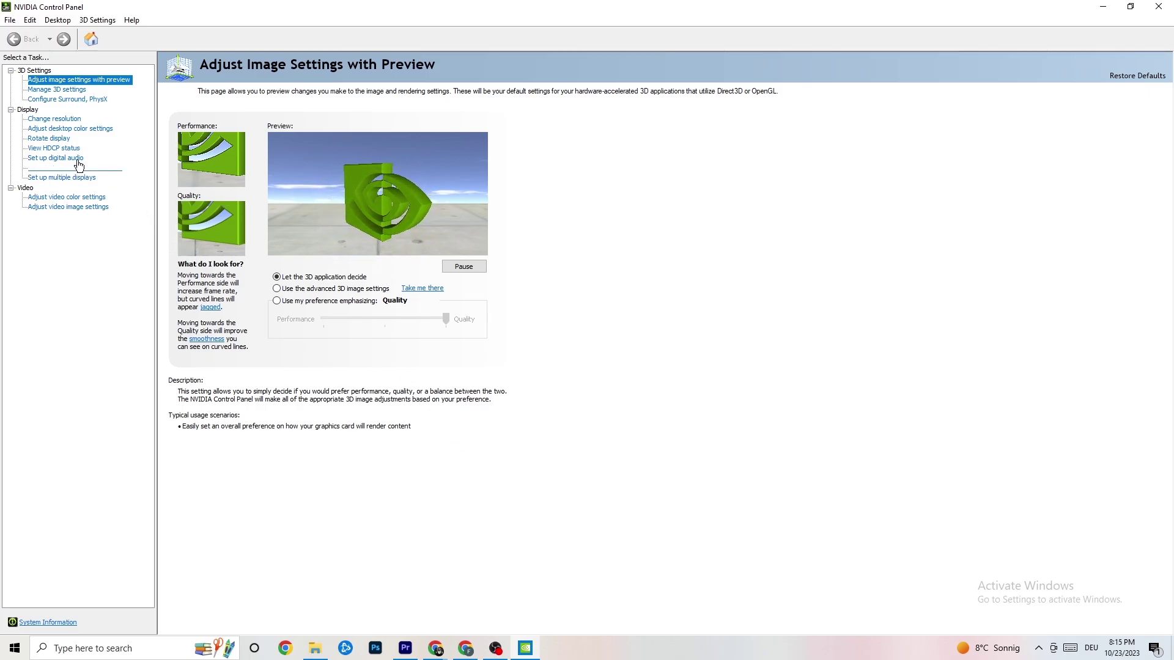
left_click(50, 120)
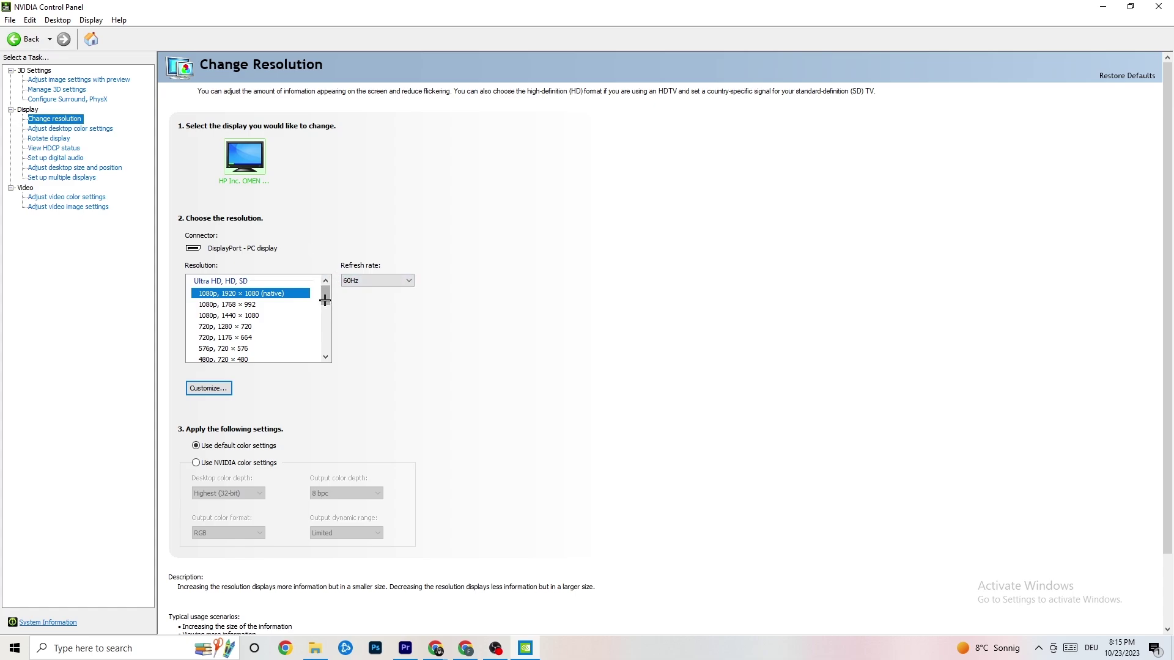
scroll(325, 317, "down", 1)
scroll(326, 318, "up", 1)
key("alt+F4")
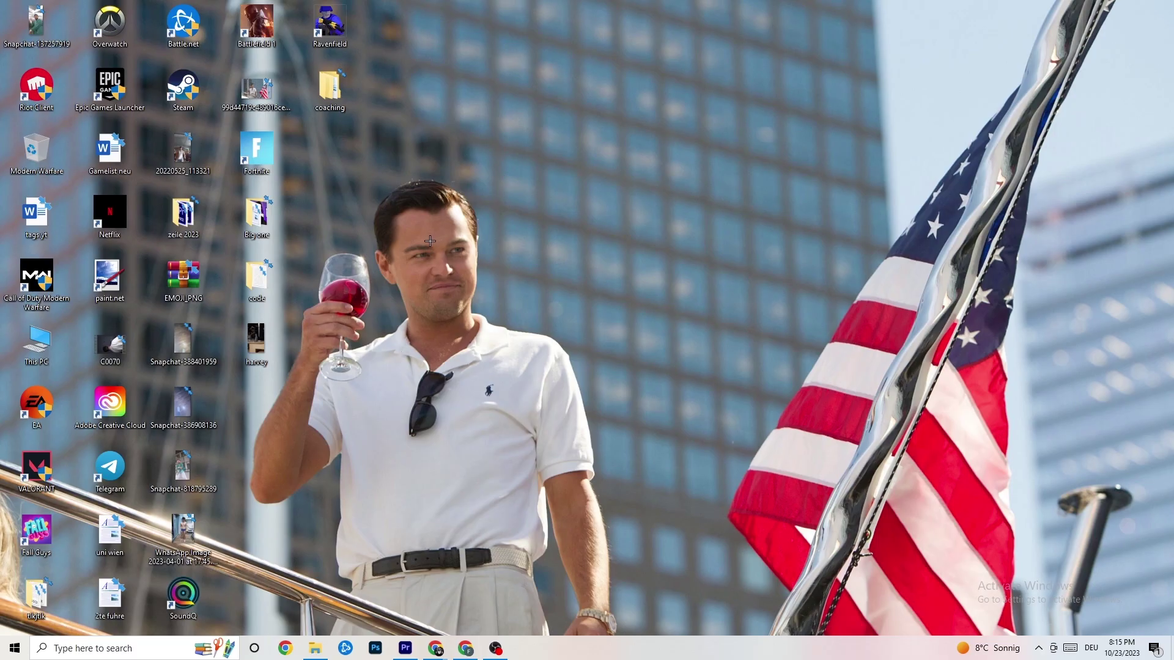
Check the sleep, shut down and restart options of Windows, then dismiss them without choosing one.
left_click(14, 648)
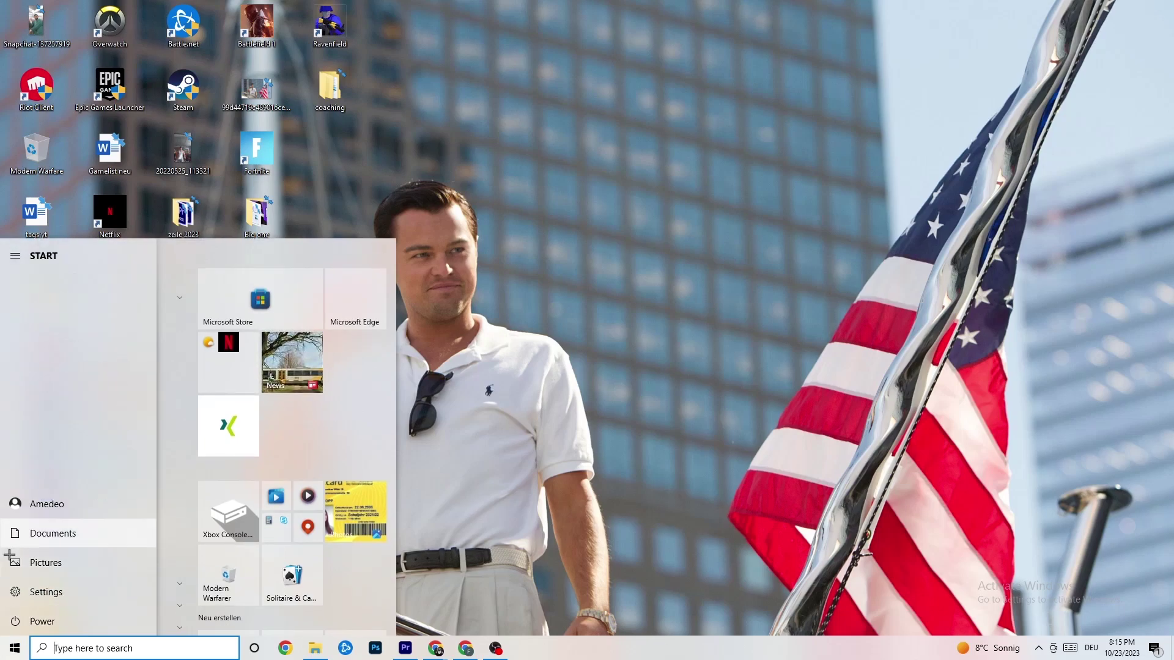
left_click(15, 621)
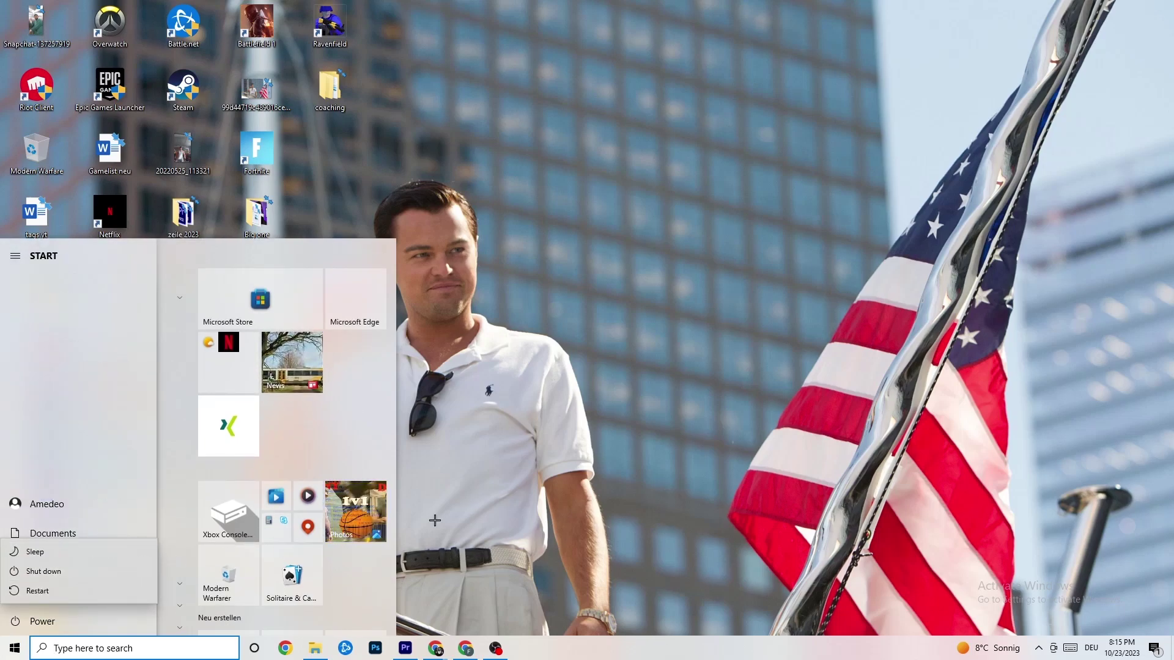
left_click(642, 276)
left_click(489, 248)
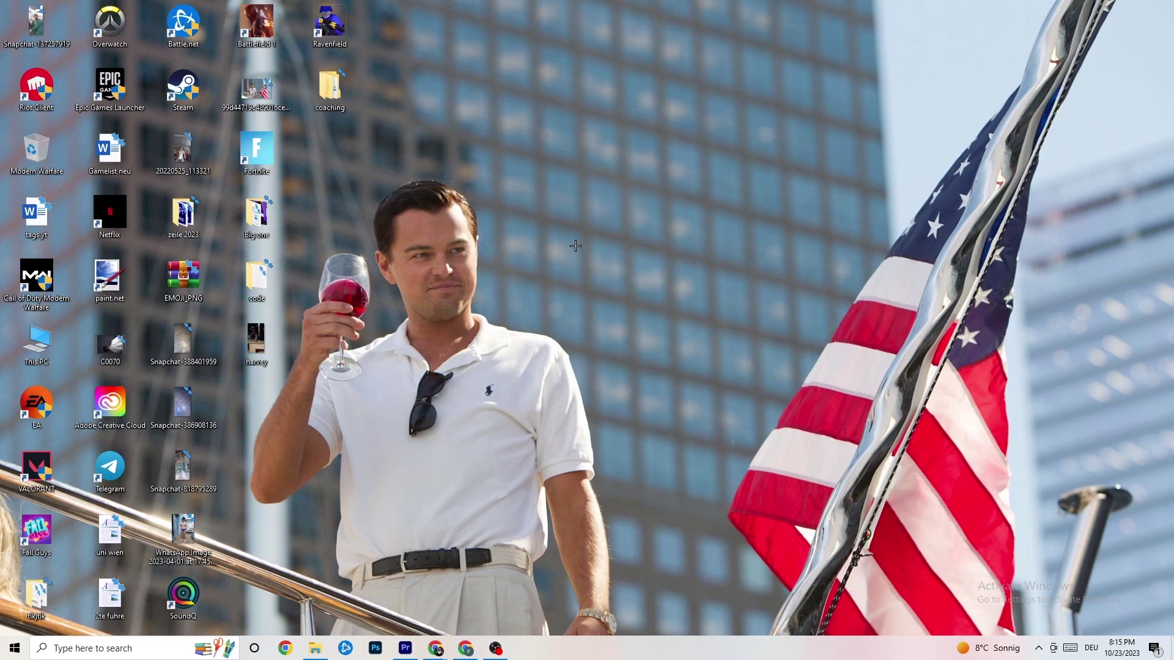